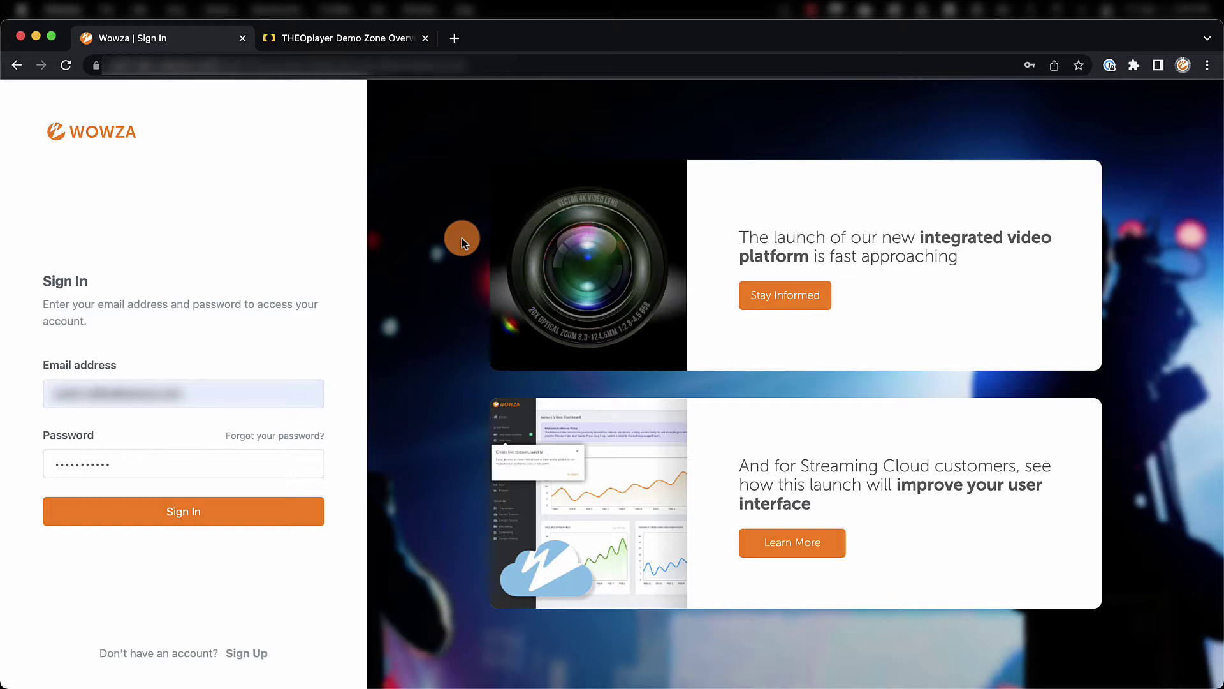
Bring OBS forward and launch the THEOplayer playback statistics test from the demo zone.
{"action": "key", "text": "super+Tab"}
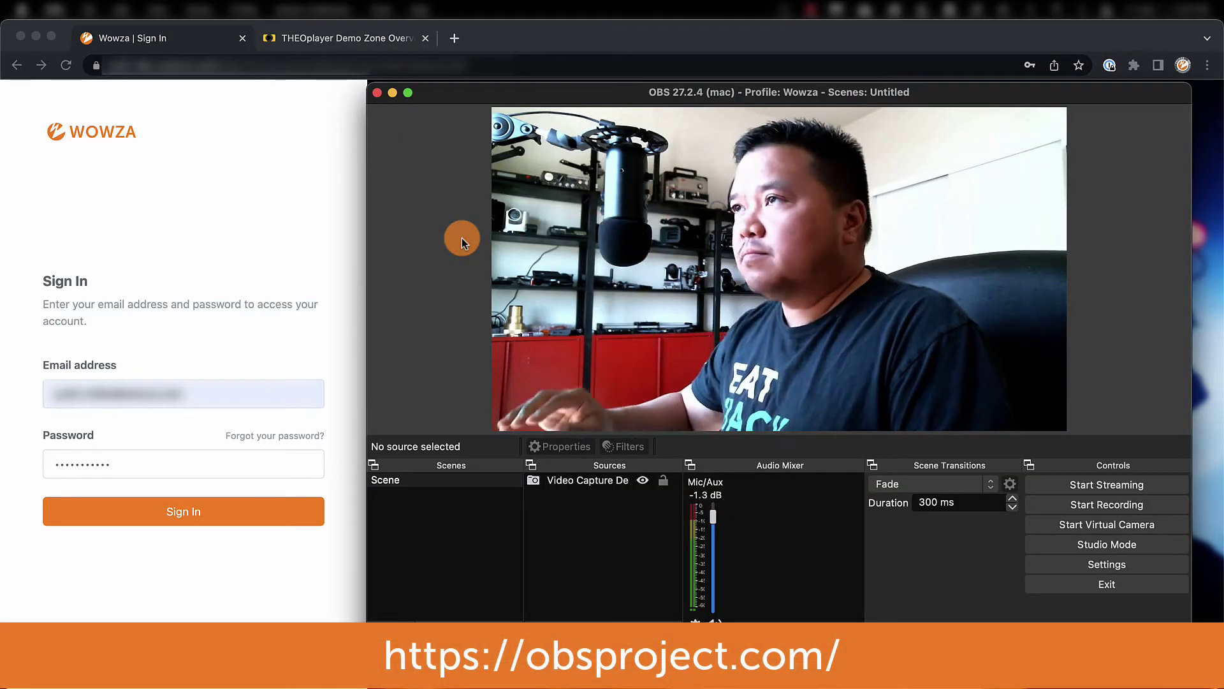
{"action": "left_click", "coordinate": [323, 39]}
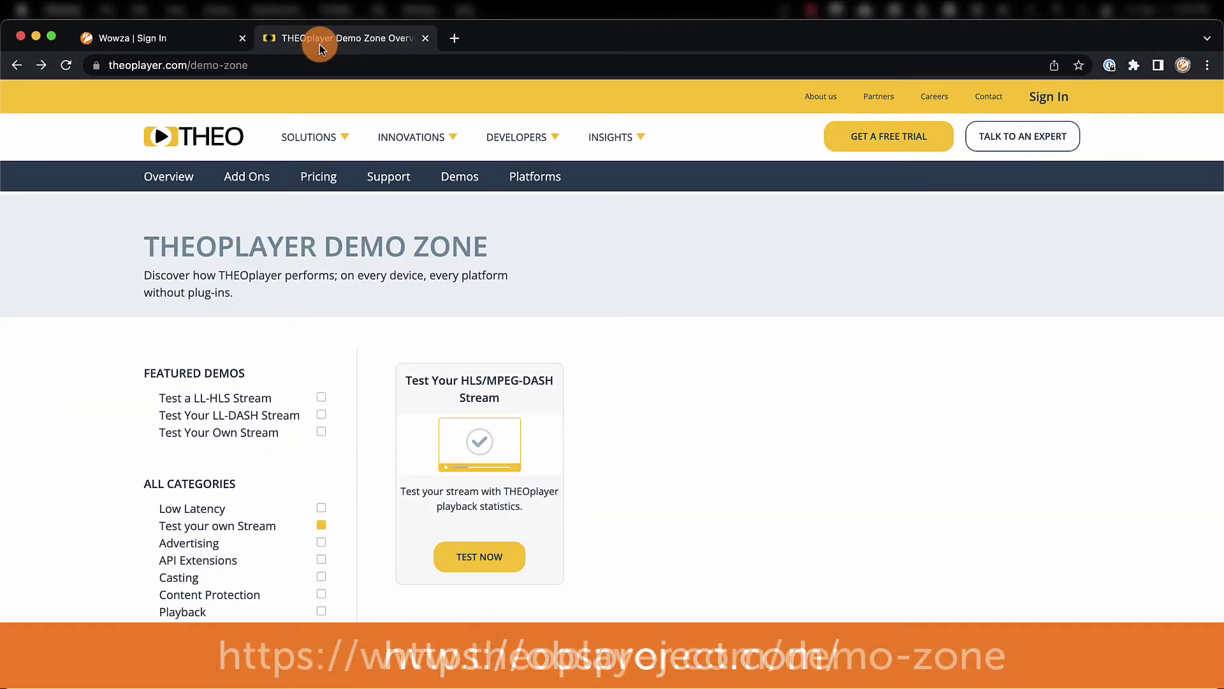
{"action": "mouse_move", "coordinate": [411, 137]}
{"action": "left_click", "coordinate": [488, 560]}
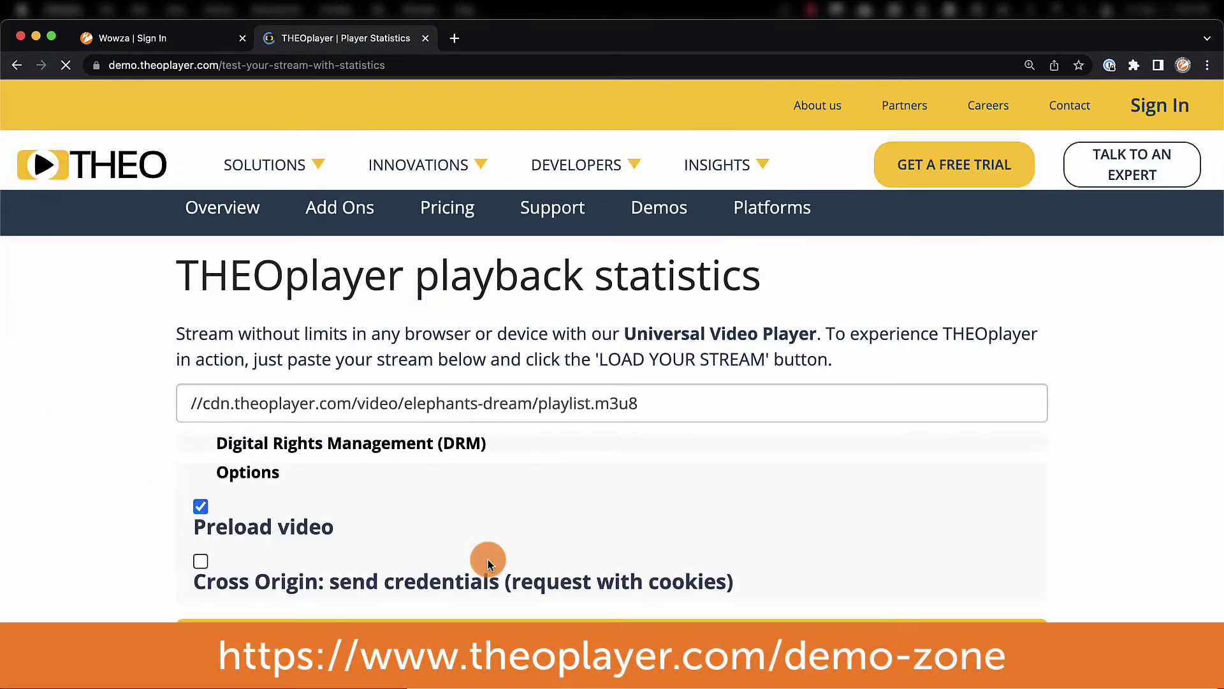
{"action": "left_click", "coordinate": [141, 46]}
Sign in to Wowza and start adding a new live stream from Available Streams.
{"action": "left_click", "coordinate": [181, 514]}
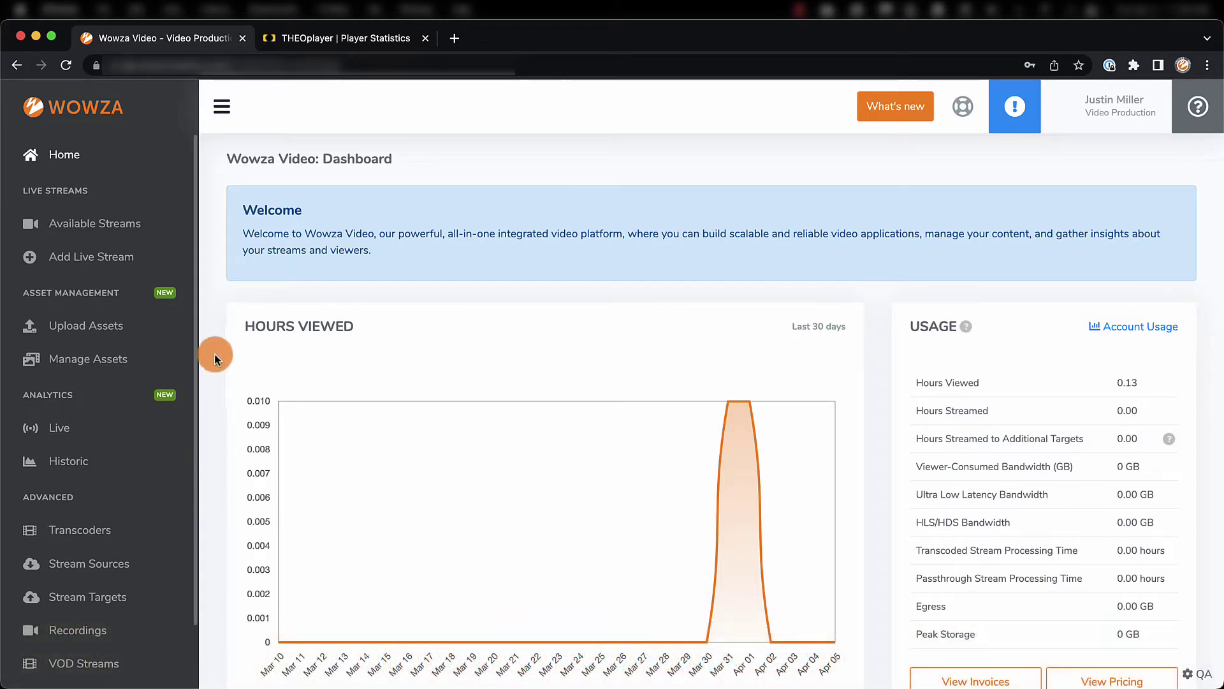
{"action": "left_click", "coordinate": [105, 221]}
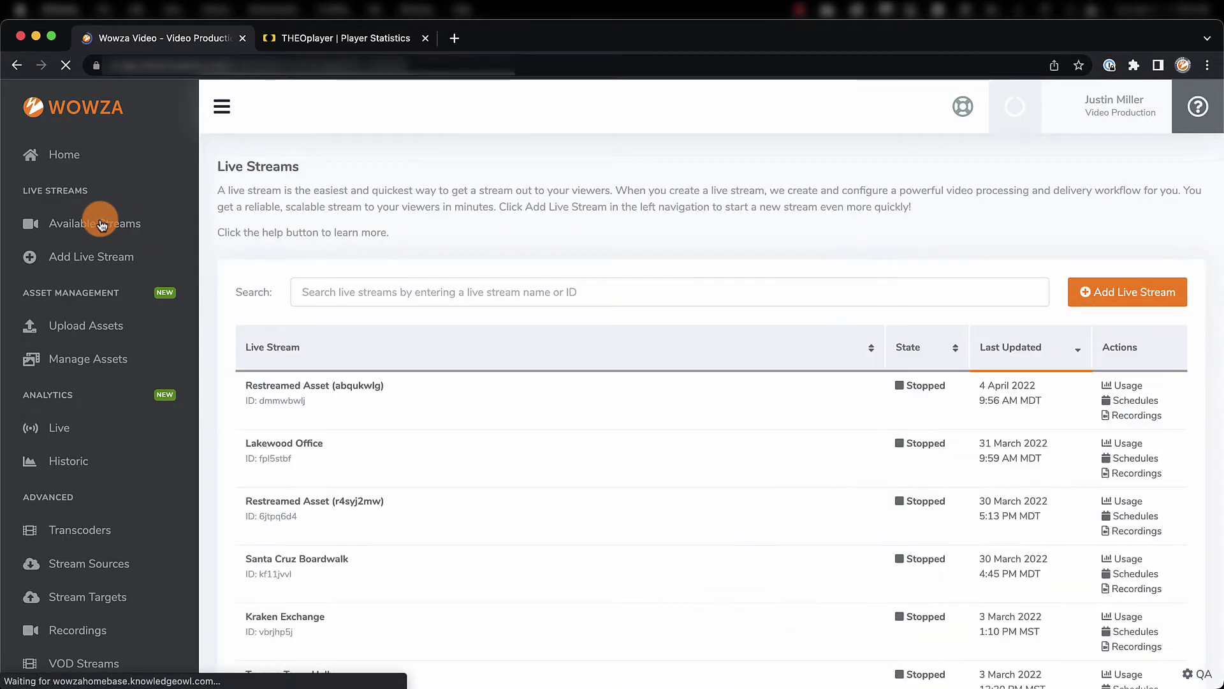
{"action": "left_click", "coordinate": [89, 262]}
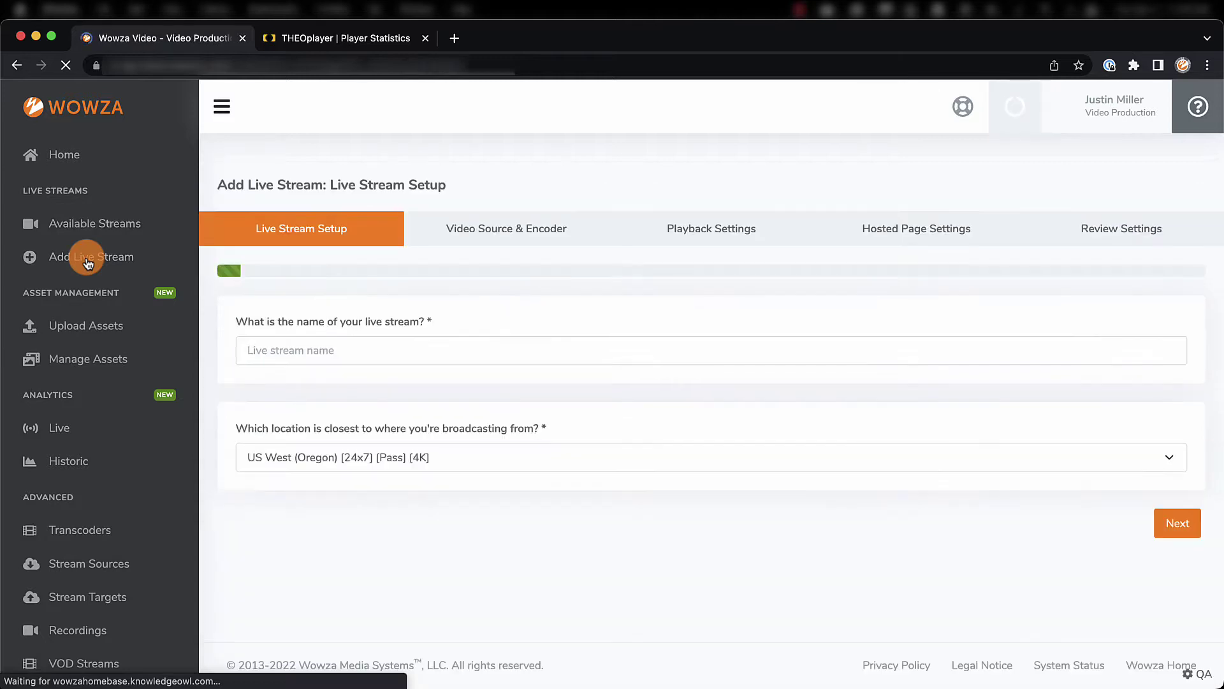
Name the stream 'Arvada Office' and set its broadcast location to US West (California).
{"action": "left_click", "coordinate": [292, 357]}
{"action": "type", "text": "Arvada"}
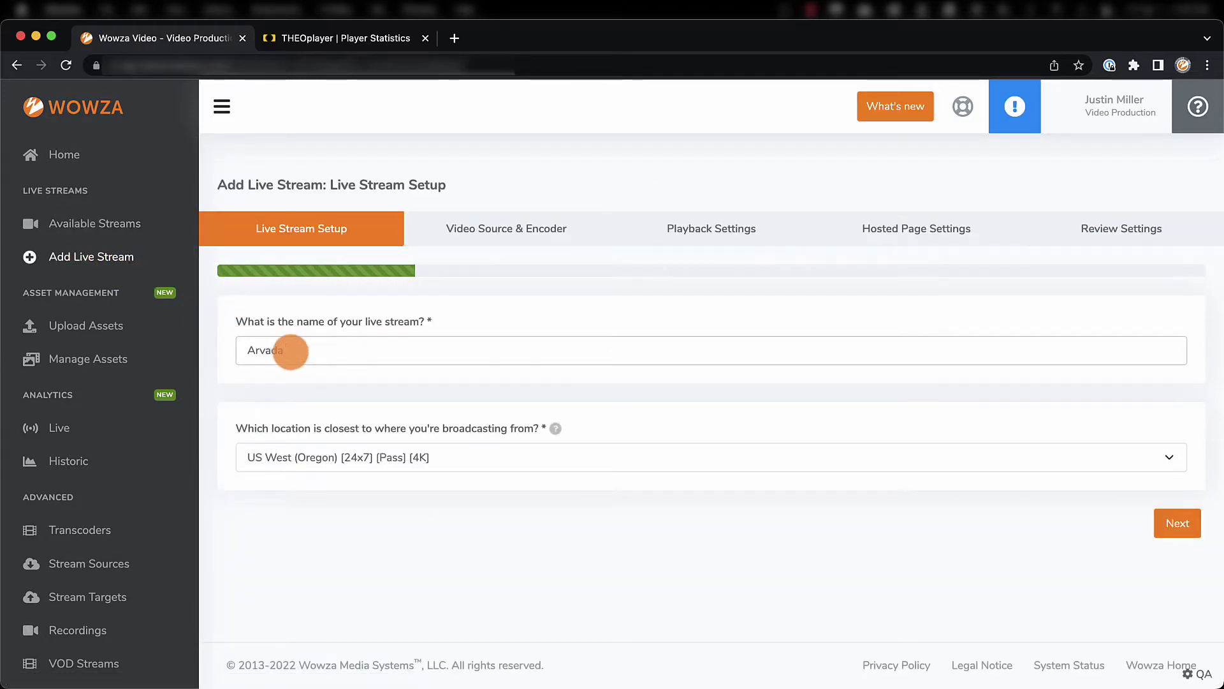
{"action": "type", "text": " Office"}
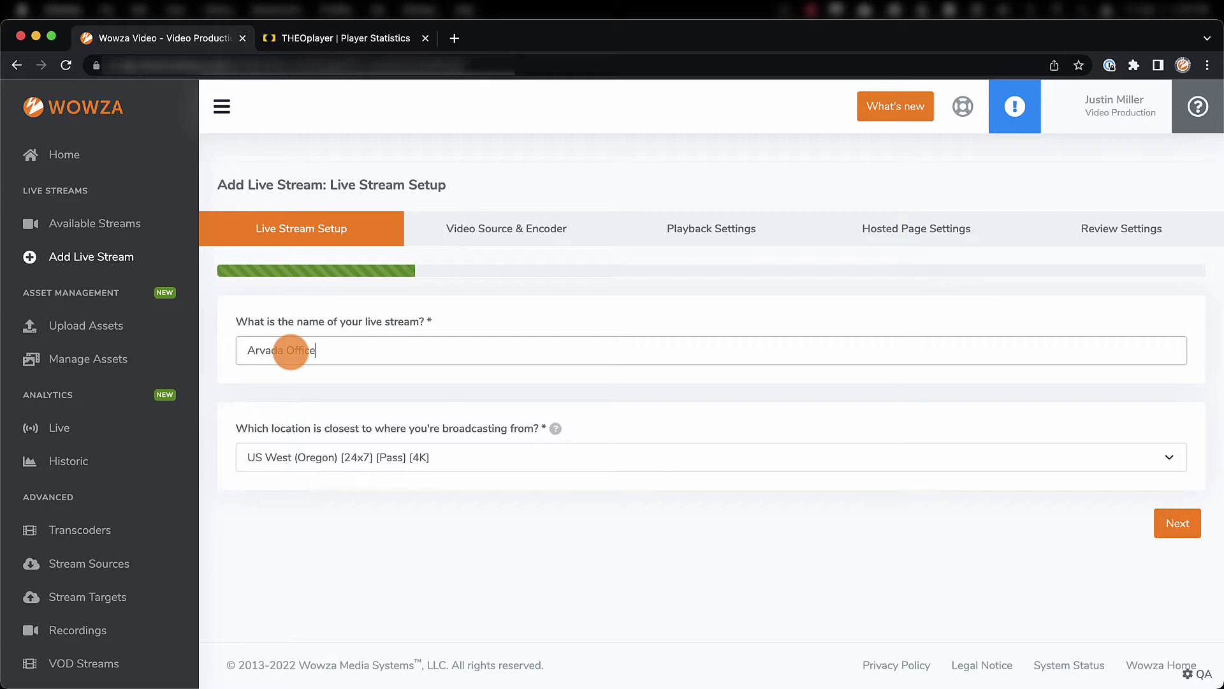
{"action": "left_click", "coordinate": [336, 455]}
{"action": "left_click", "coordinate": [335, 445]}
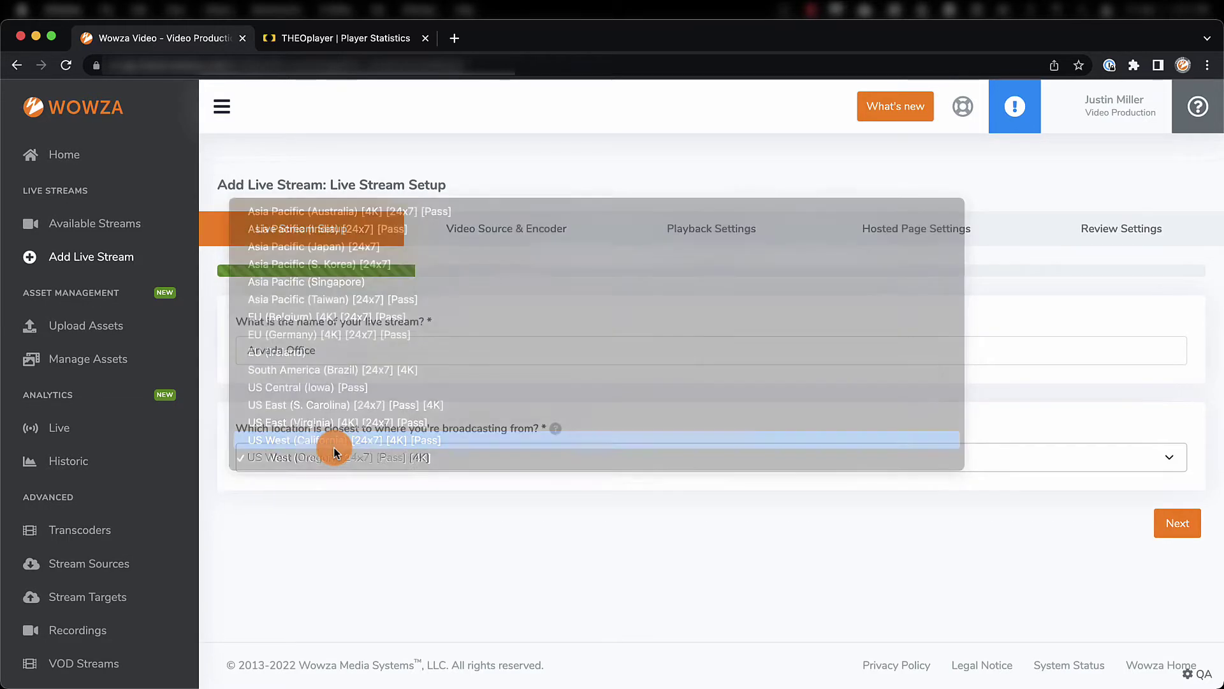
Choose Other RTMP as the camera or encoder for the video source.
{"action": "left_click", "coordinate": [1178, 524]}
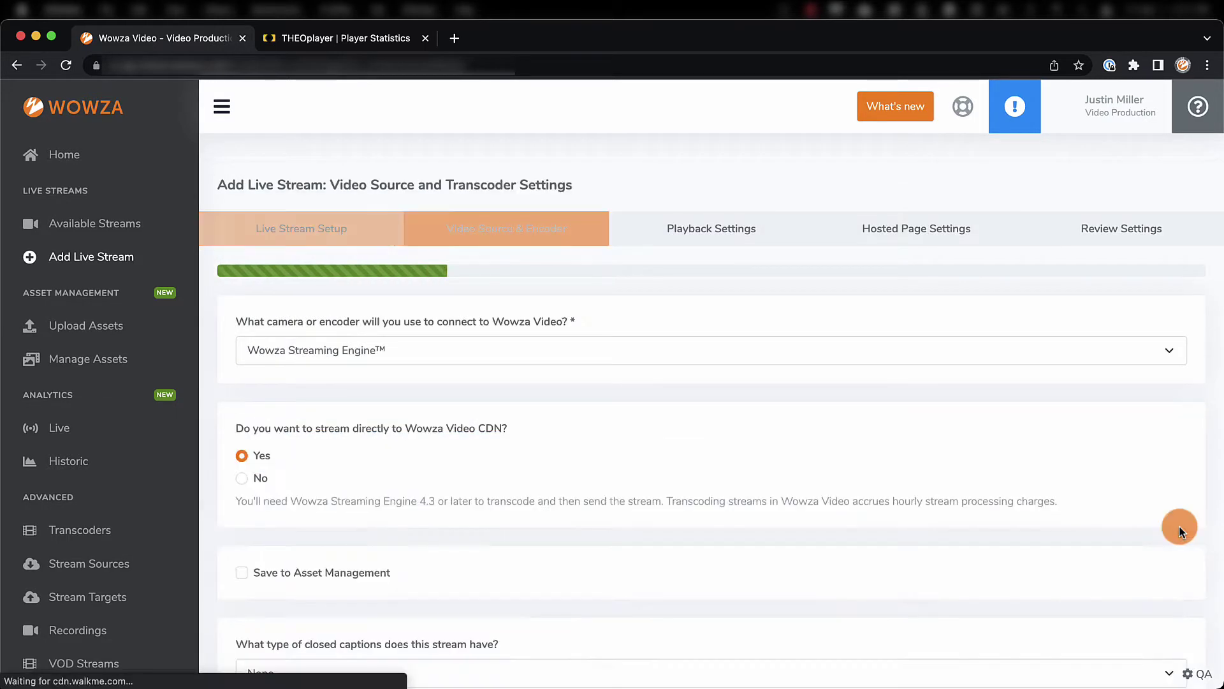
{"action": "left_click", "coordinate": [316, 350]}
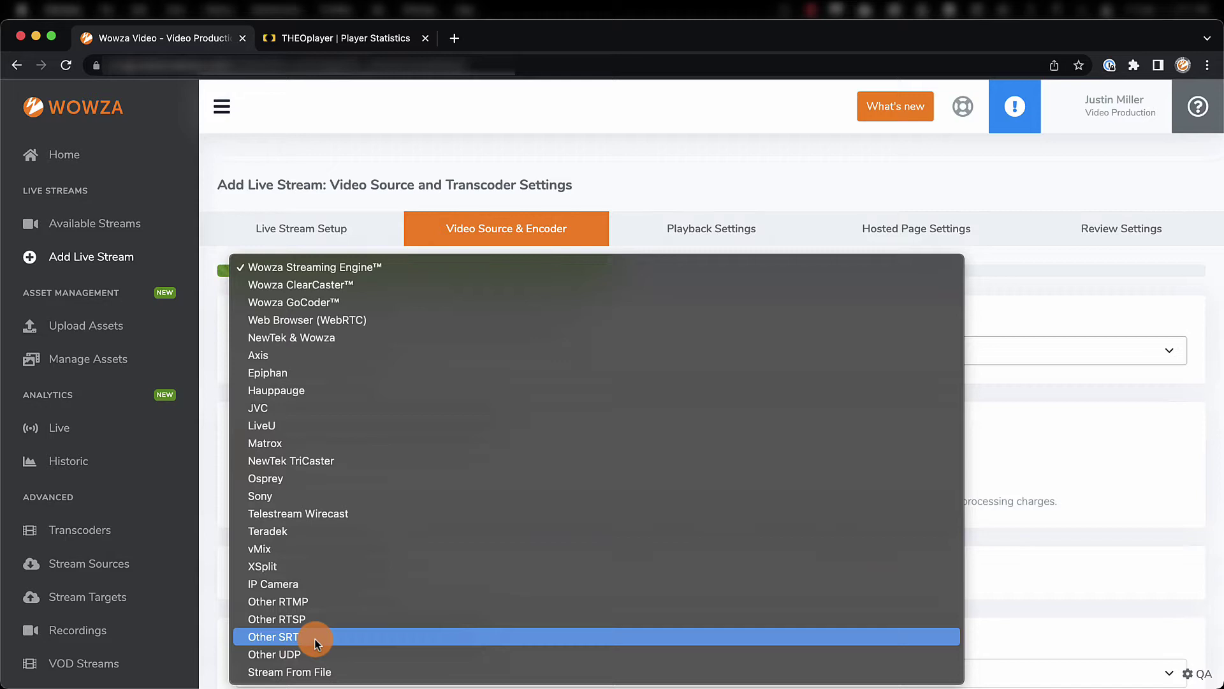
{"action": "left_click", "coordinate": [344, 597]}
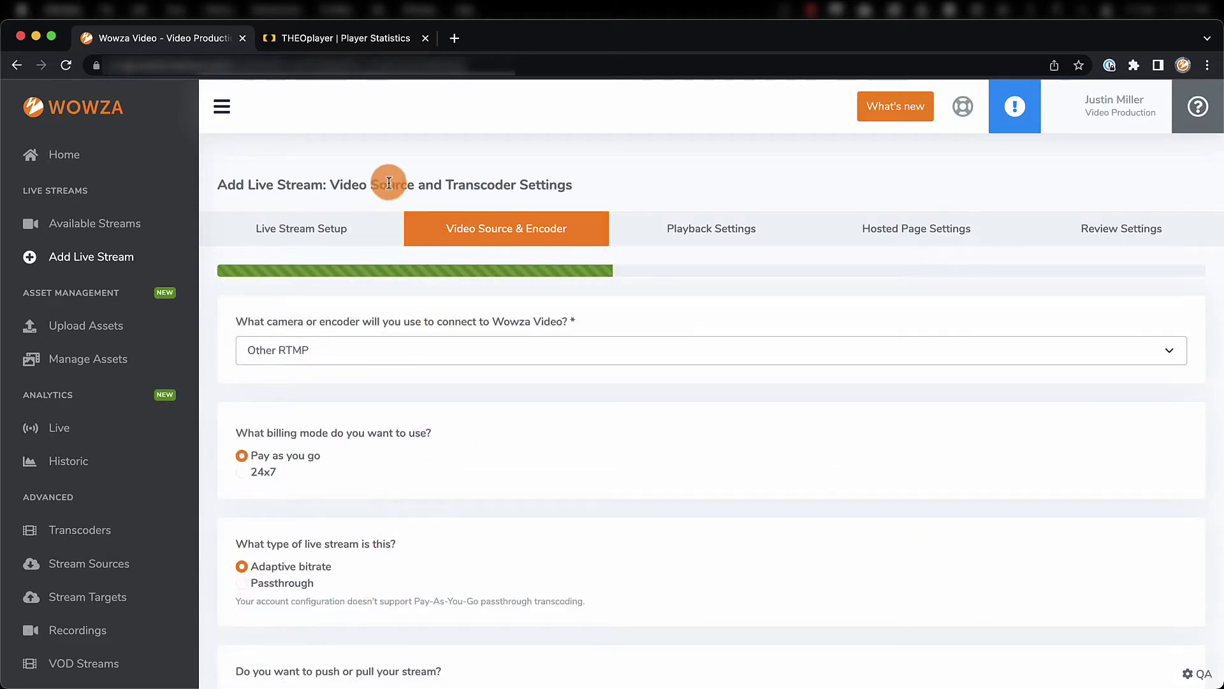
Set the output resolution to 1920 x 1080 and keep closed captions at None.
{"action": "scroll", "coordinate": [349, 229], "scroll_direction": "down", "scroll_amount": 5}
{"action": "scroll", "coordinate": [349, 245], "scroll_direction": "down", "scroll_amount": 3}
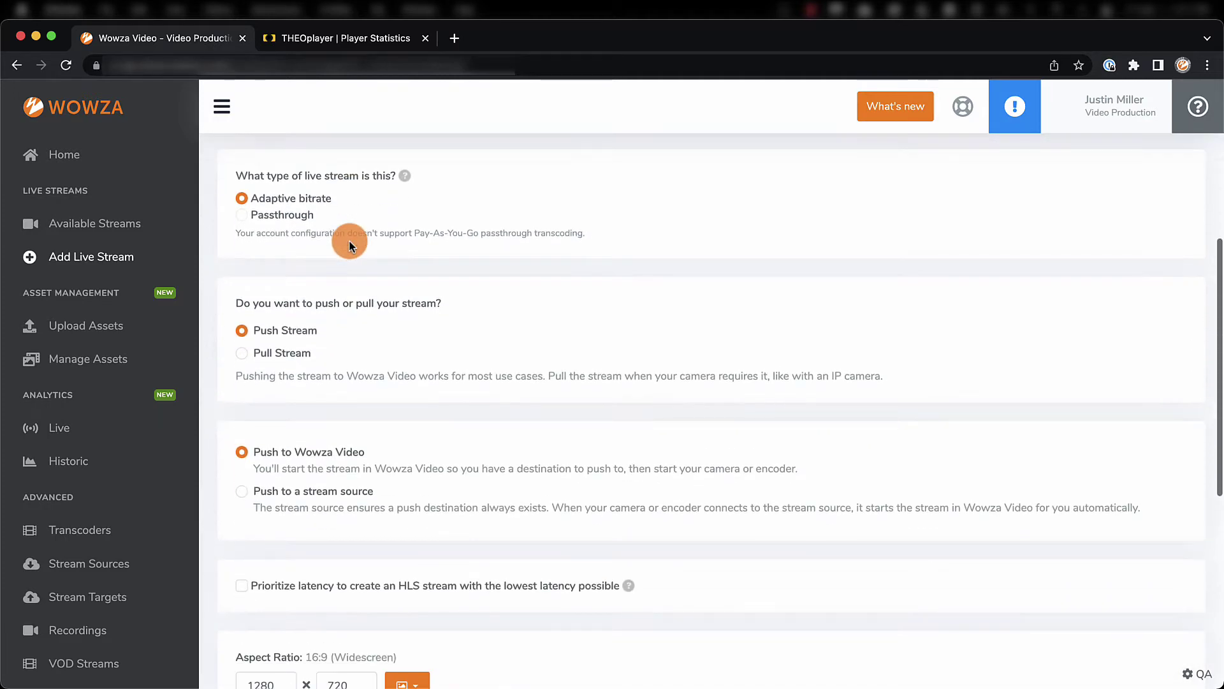
{"action": "scroll", "coordinate": [349, 246], "scroll_direction": "down", "scroll_amount": 8}
{"action": "scroll", "coordinate": [349, 246], "scroll_direction": "down", "scroll_amount": 2}
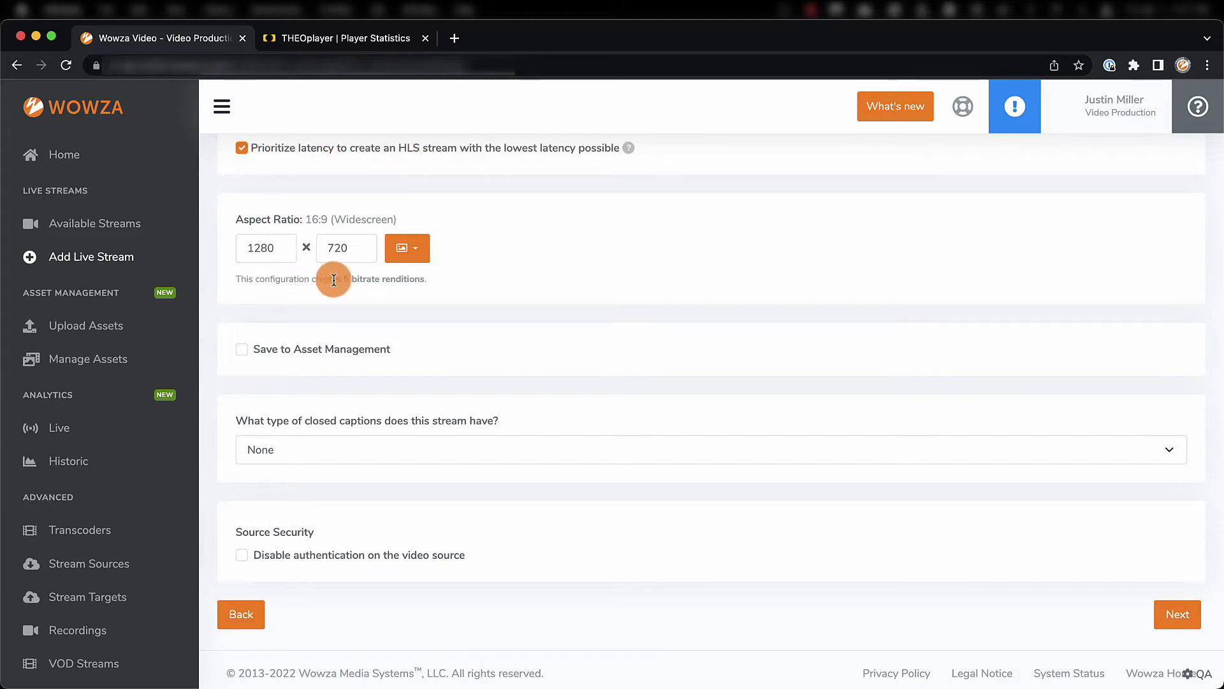
{"action": "left_click", "coordinate": [408, 249]}
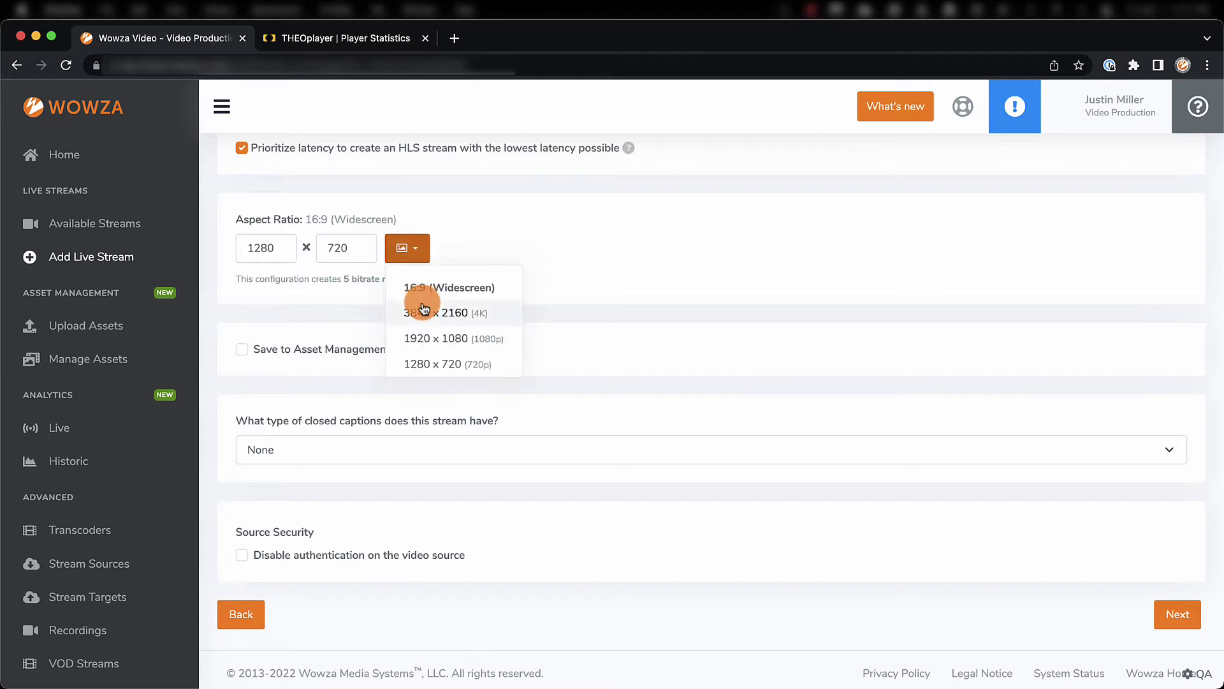
{"action": "left_click", "coordinate": [430, 337]}
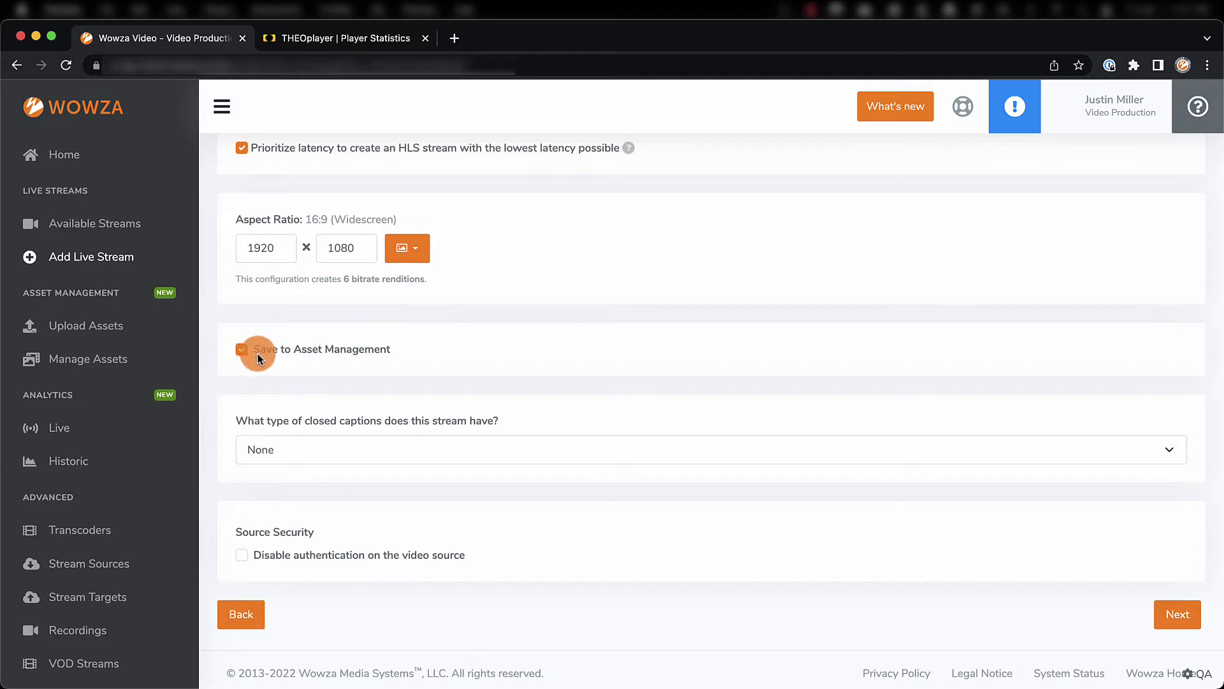
{"action": "left_click", "coordinate": [310, 444]}
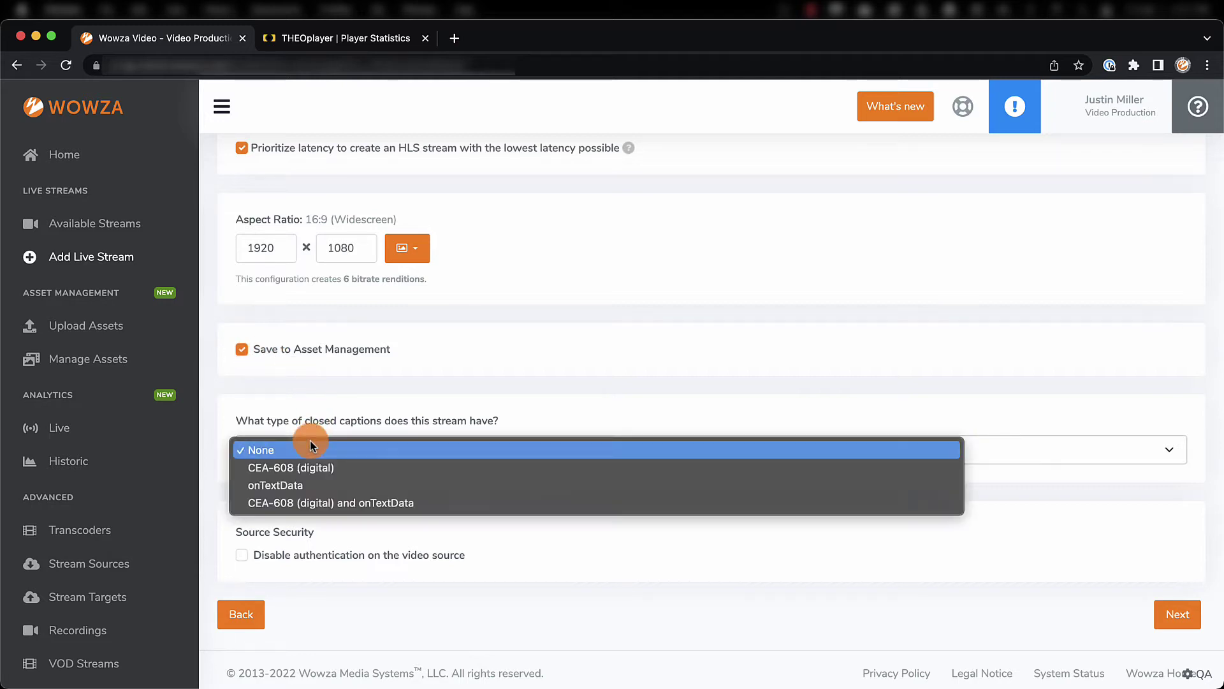
{"action": "left_click", "coordinate": [310, 447]}
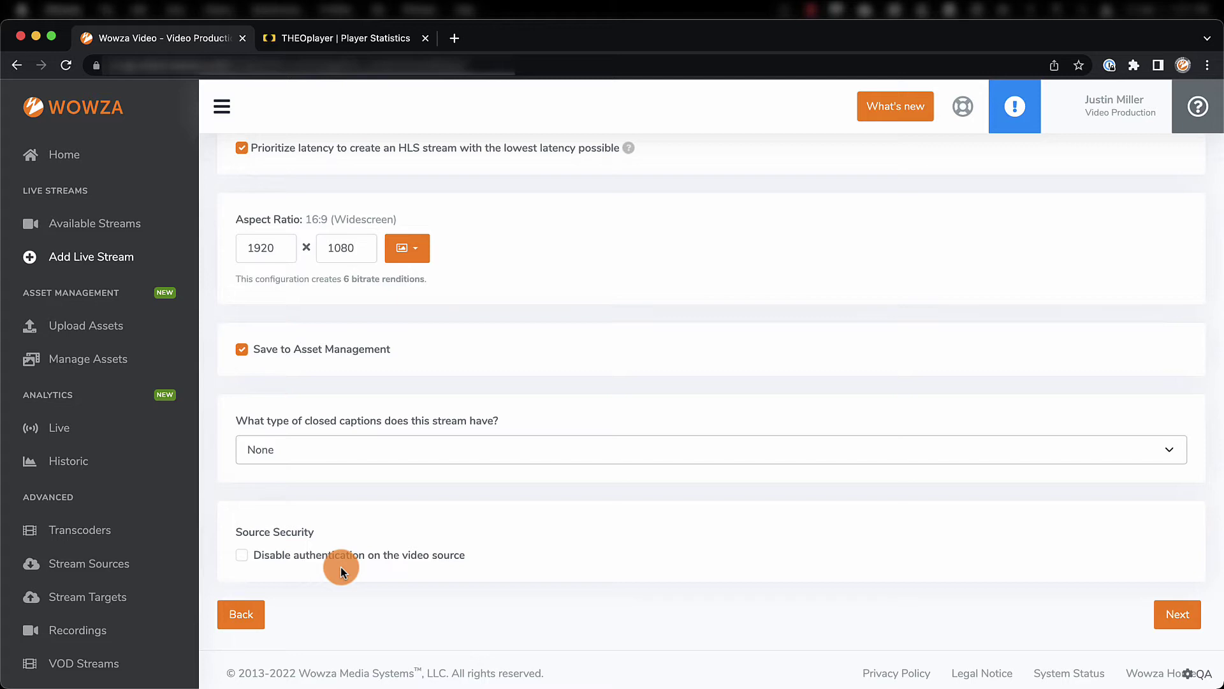
Set the playback player width to Responsive.
{"action": "left_click", "coordinate": [1171, 614]}
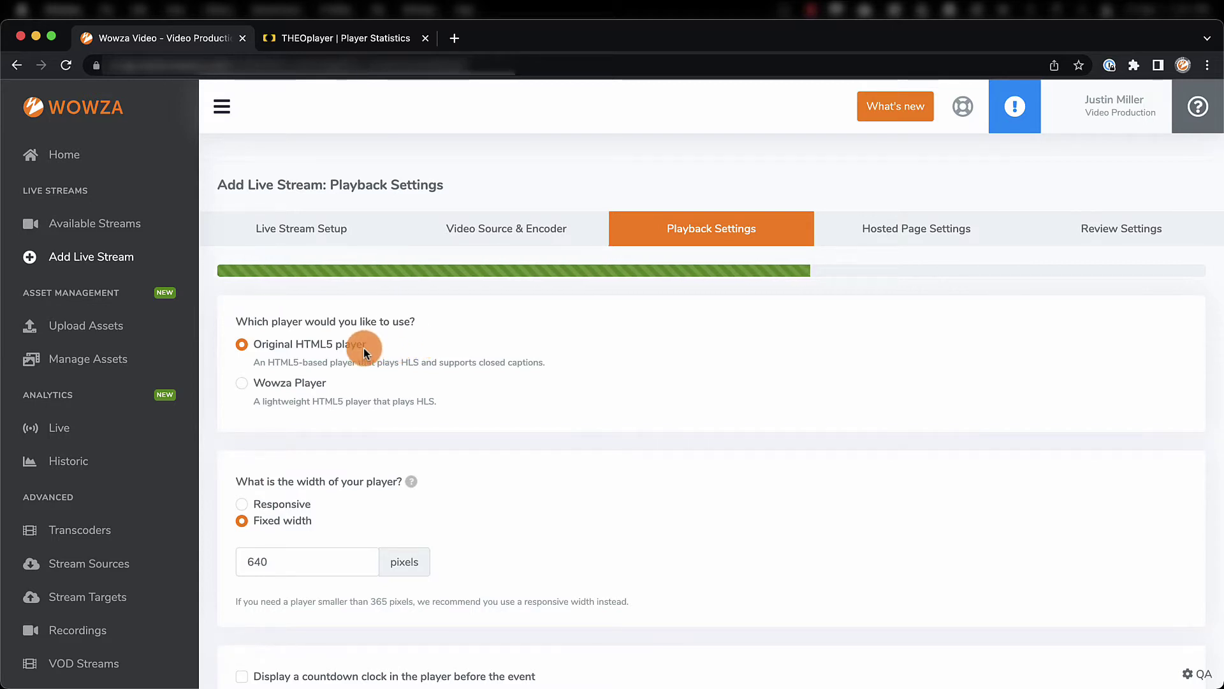
{"action": "scroll", "coordinate": [363, 347], "scroll_direction": "down", "scroll_amount": 2}
{"action": "scroll", "coordinate": [364, 347], "scroll_direction": "down", "scroll_amount": 1}
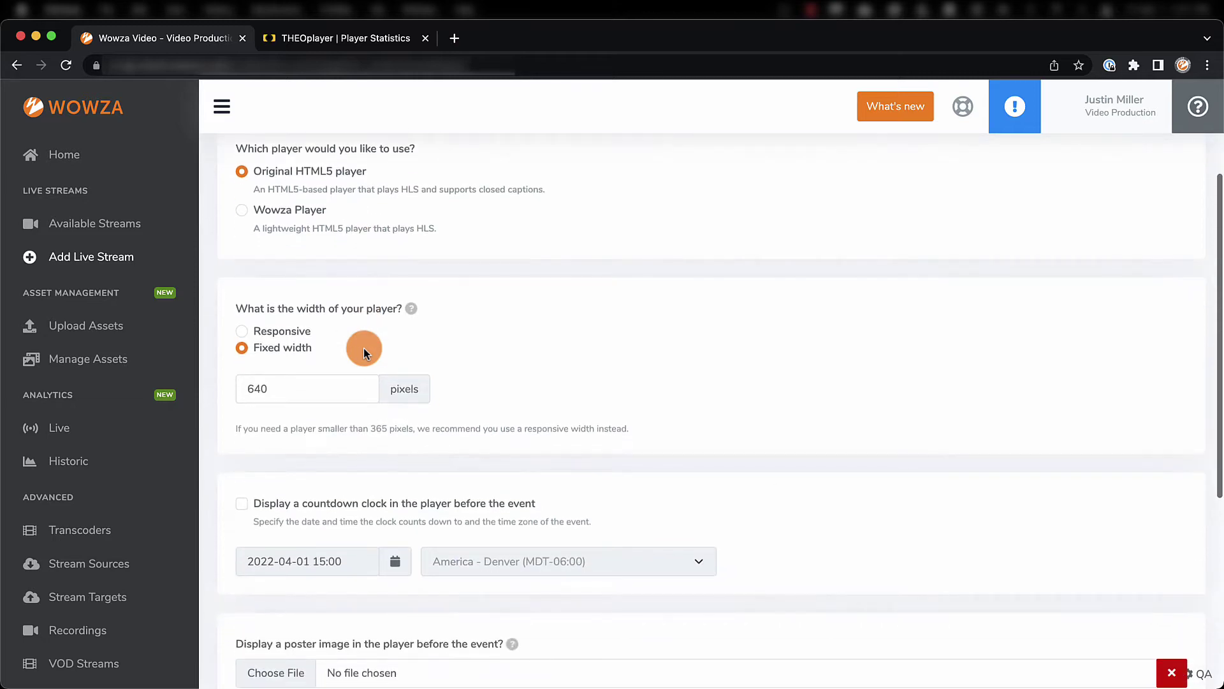
{"action": "left_click", "coordinate": [308, 335]}
{"action": "scroll", "coordinate": [308, 334], "scroll_direction": "down", "scroll_amount": 5}
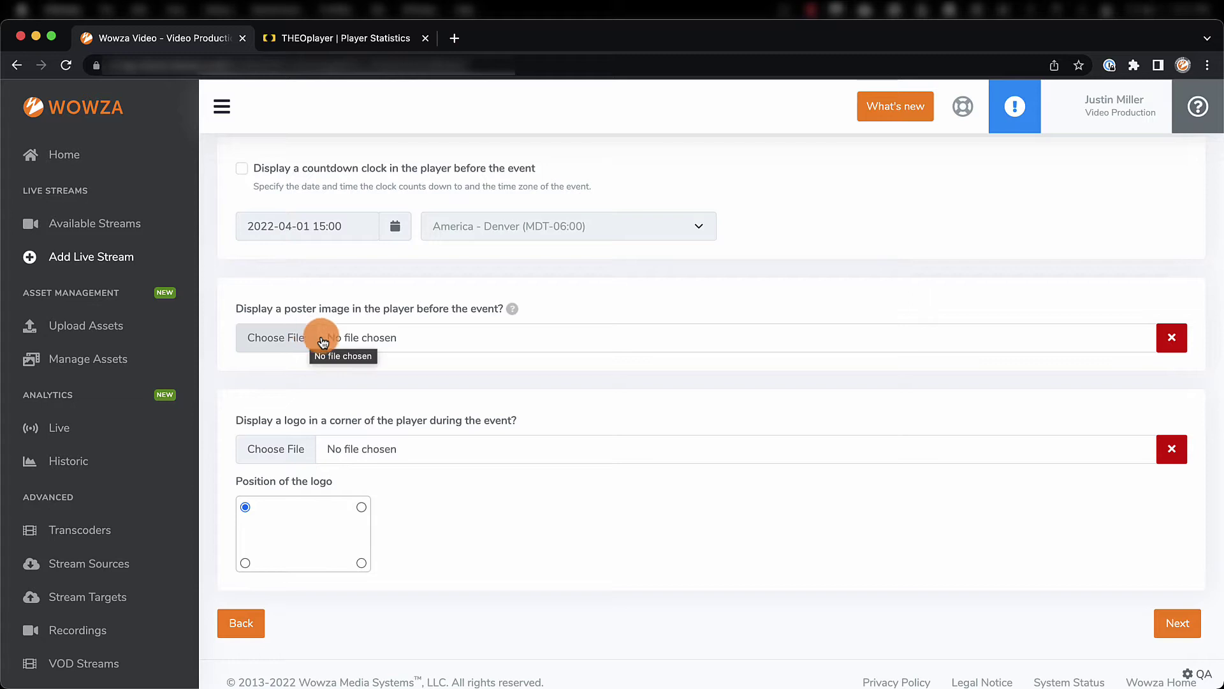
Keep the Wowza-hosted playback page enabled in Hosted Page Settings.
{"action": "left_click", "coordinate": [1165, 613]}
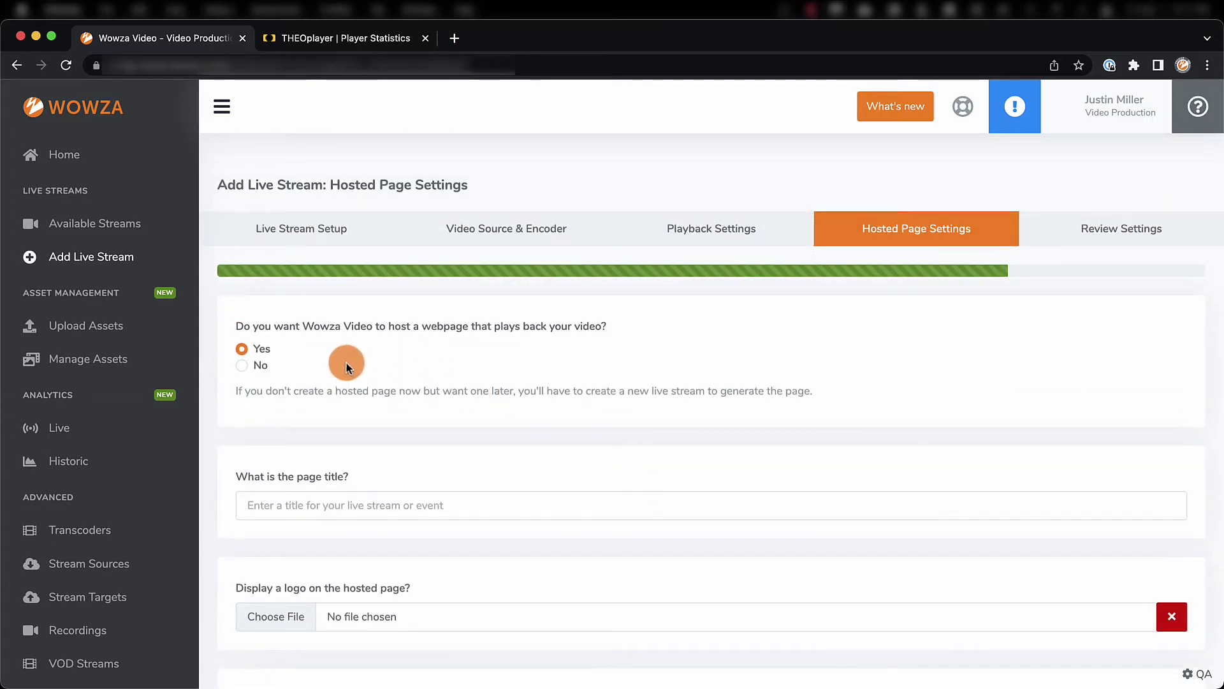
{"action": "left_click", "coordinate": [242, 365]}
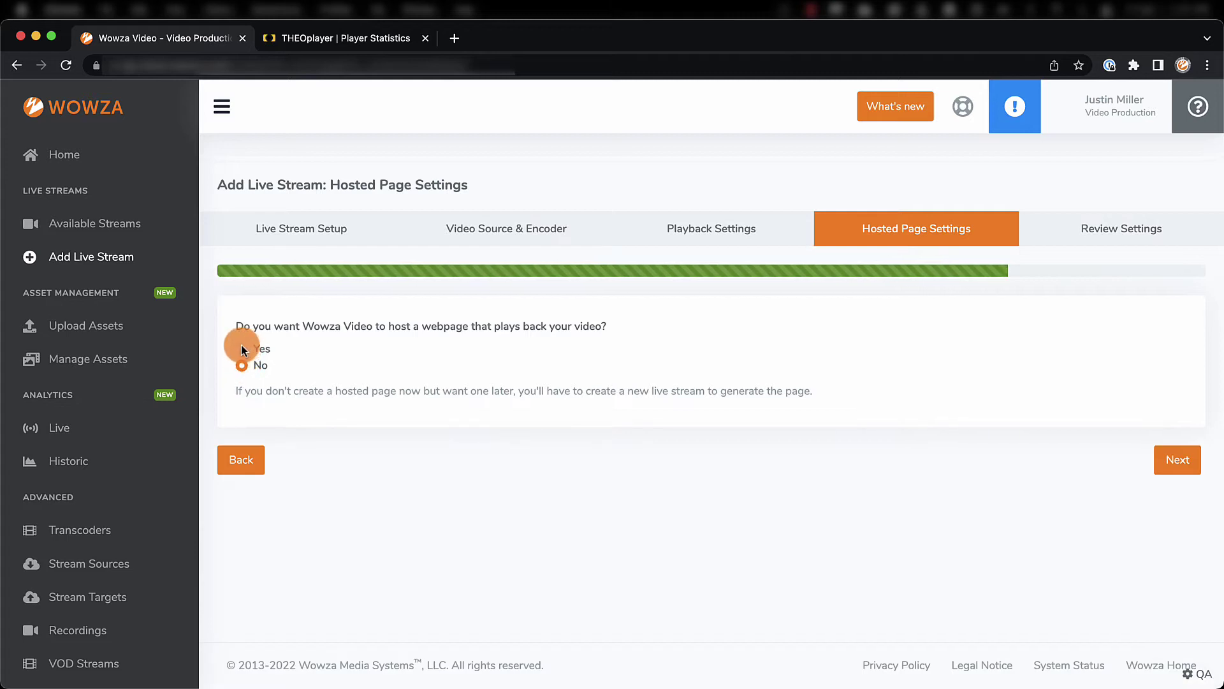
{"action": "left_click", "coordinate": [241, 347]}
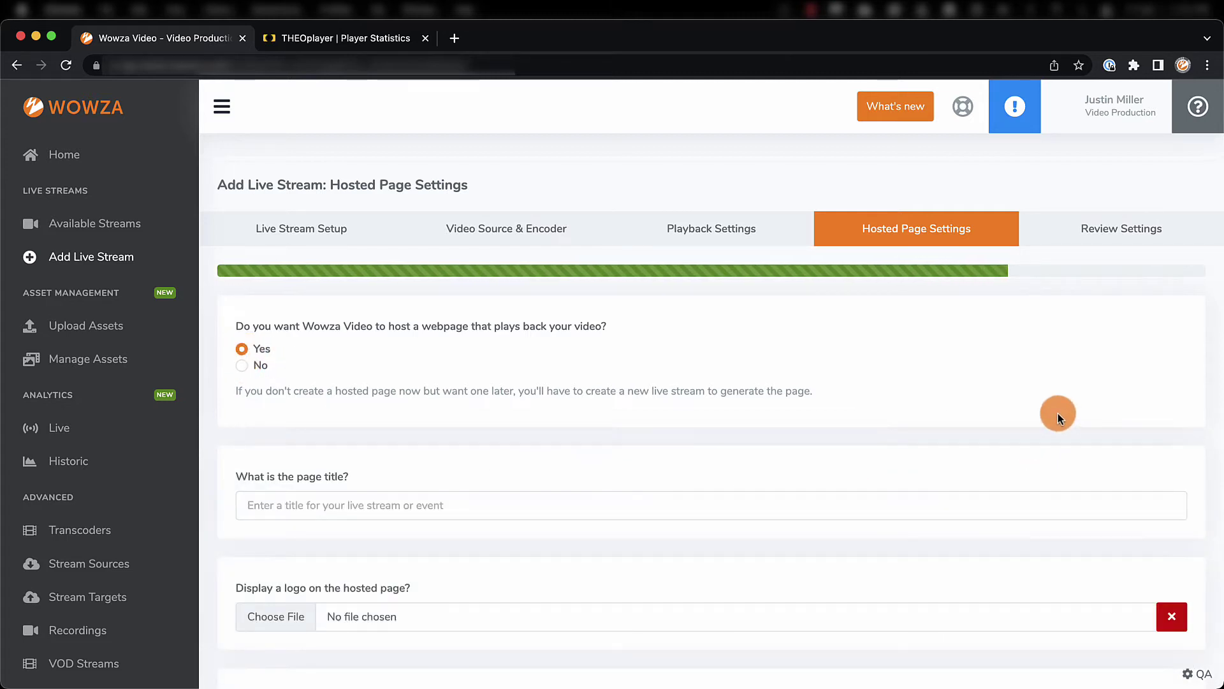
{"action": "scroll", "coordinate": [1058, 414], "scroll_direction": "down", "scroll_amount": 7}
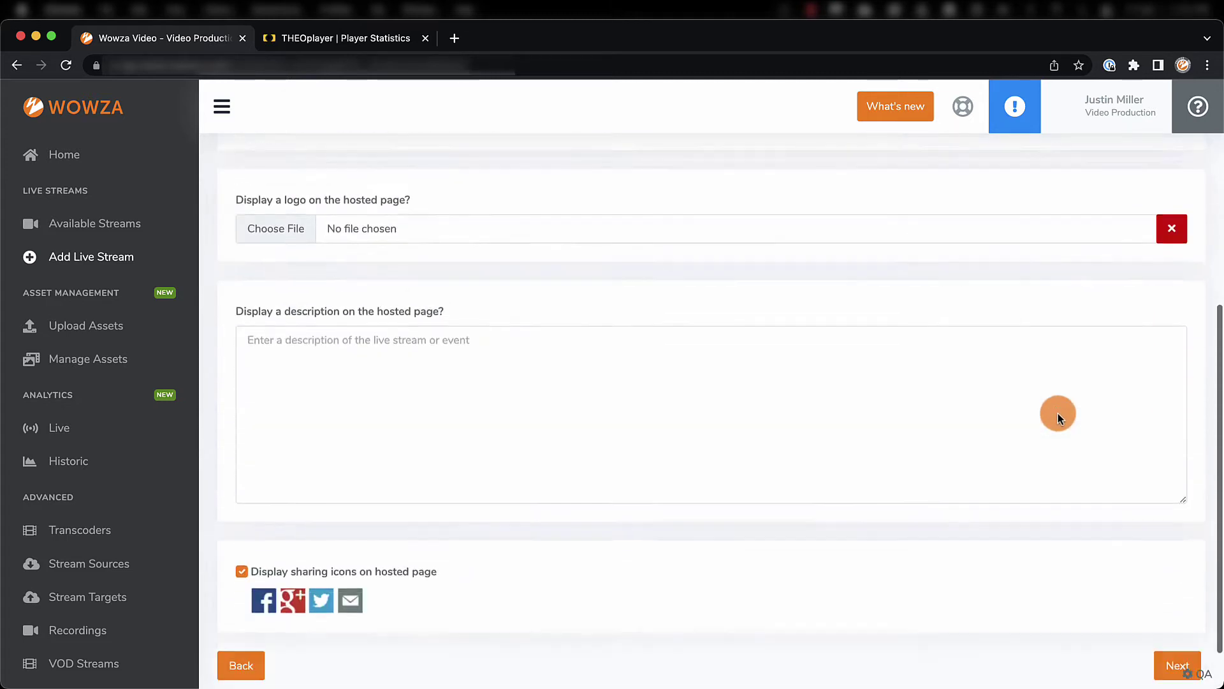
Review the settings and finish creating the Arvada Office live stream.
{"action": "left_click", "coordinate": [1178, 605]}
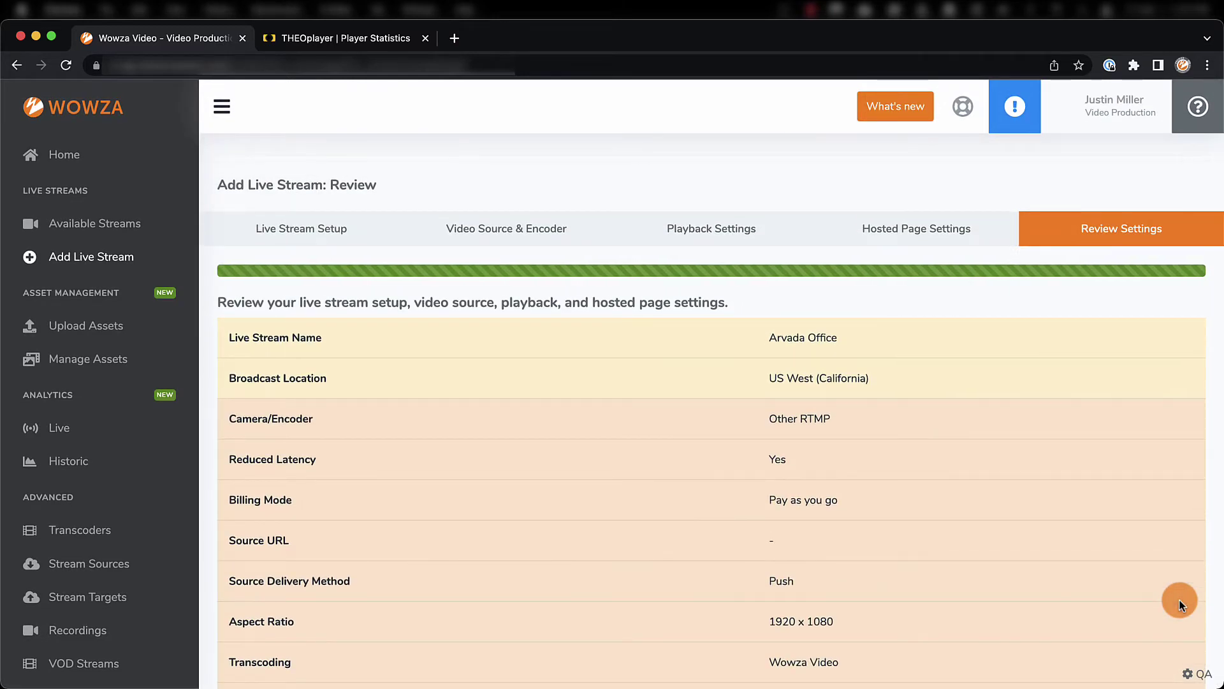
{"action": "scroll", "coordinate": [1179, 604], "scroll_direction": "down", "scroll_amount": 10}
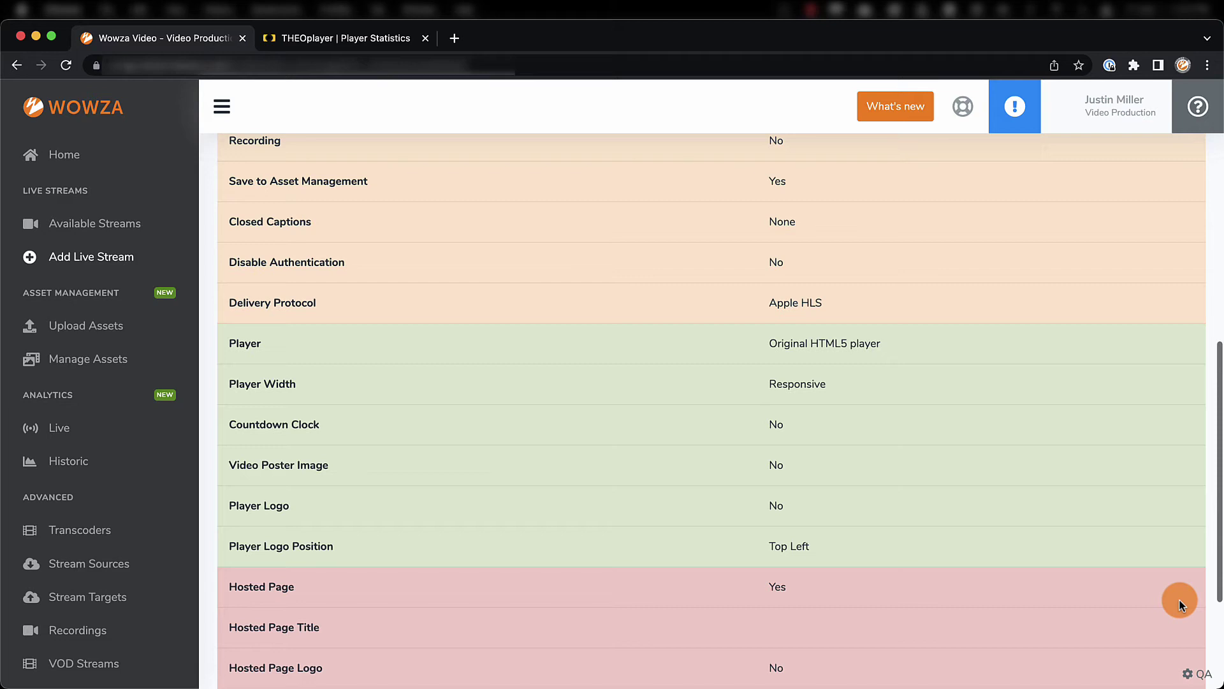
{"action": "scroll", "coordinate": [1179, 604], "scroll_direction": "down", "scroll_amount": 3}
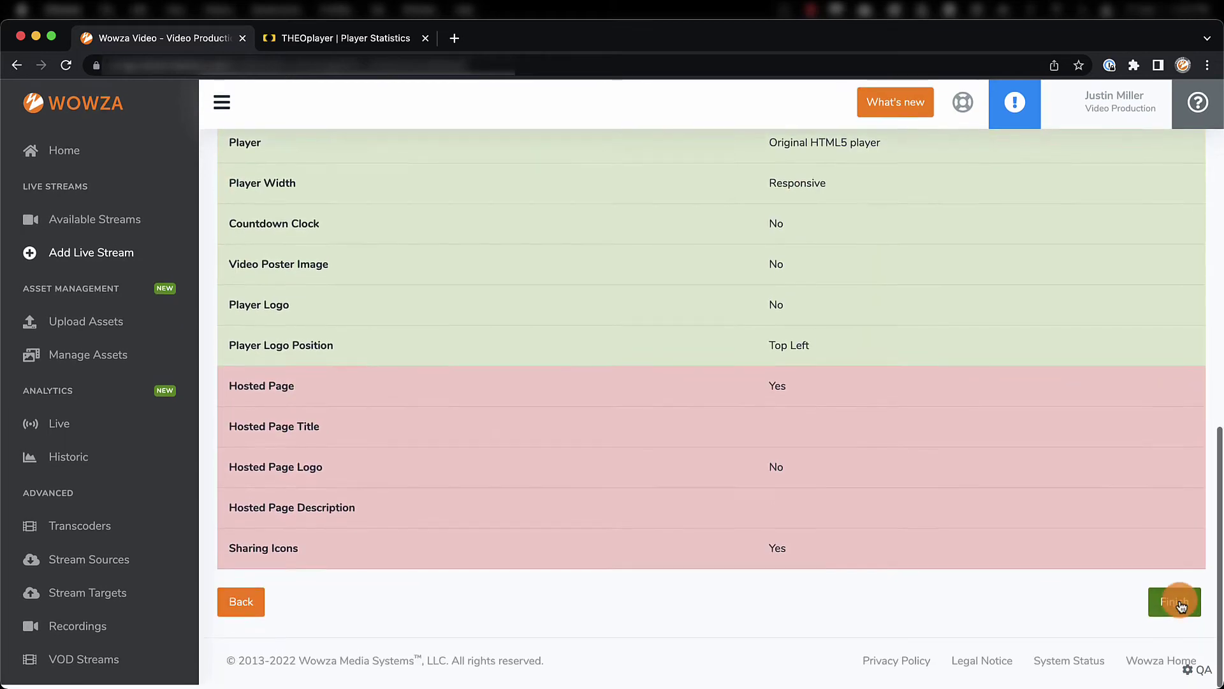
{"action": "left_click", "coordinate": [1178, 605]}
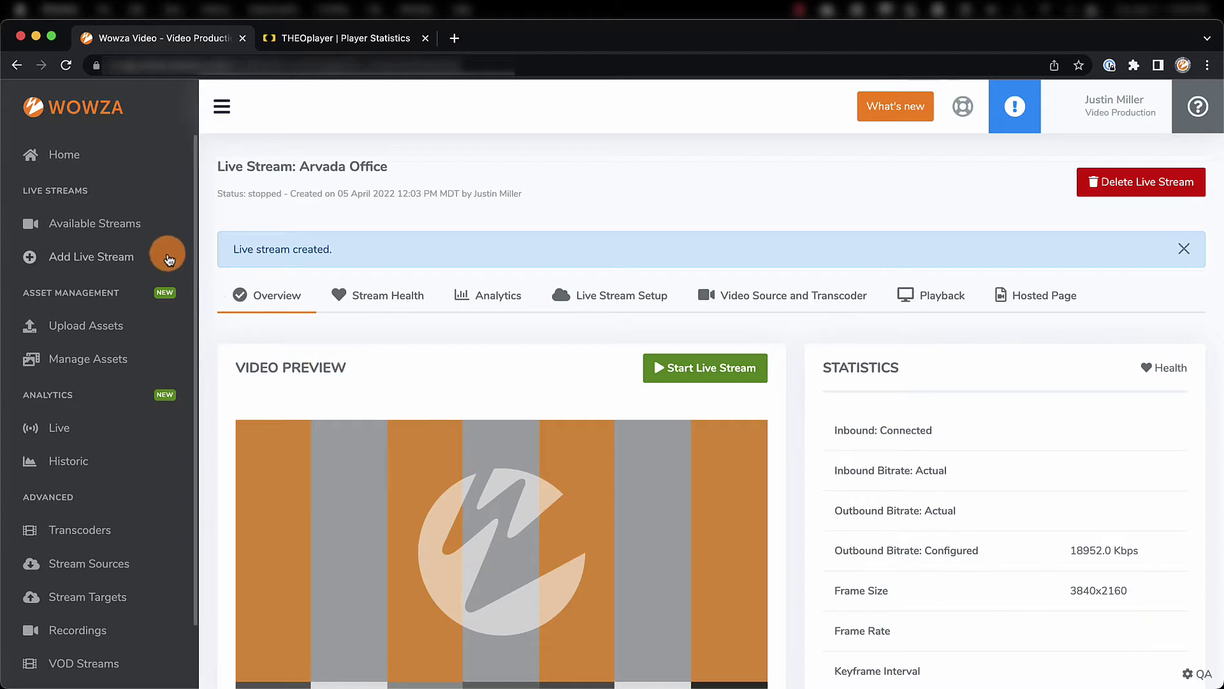
Copy the Arvada Office Primary Server URL from its Stream Information and switch to OBS.
{"action": "left_click", "coordinate": [128, 229]}
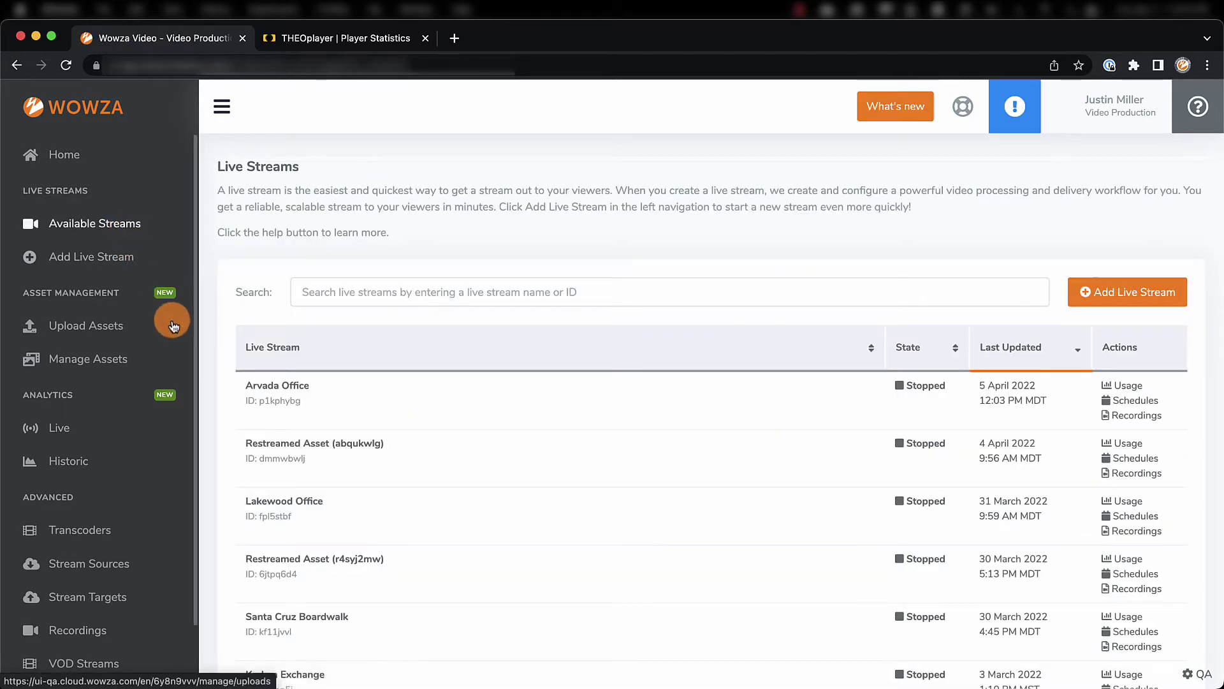
{"action": "left_click", "coordinate": [285, 394]}
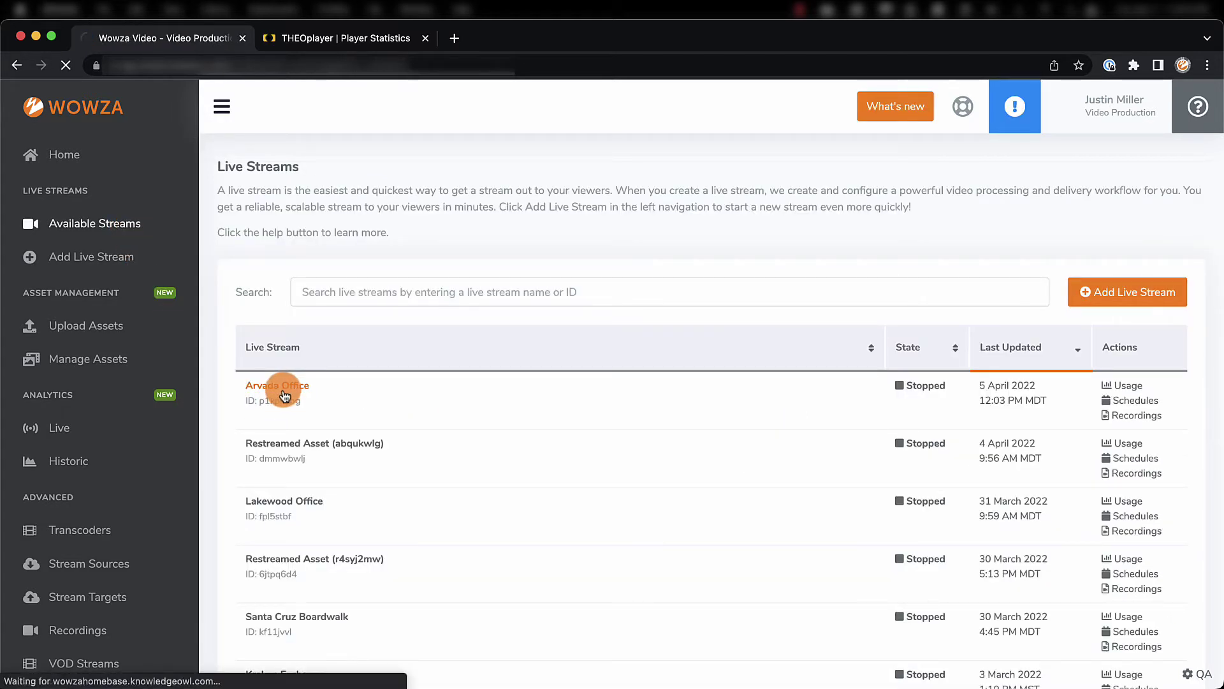
{"action": "scroll", "coordinate": [554, 347], "scroll_direction": "down", "scroll_amount": 8}
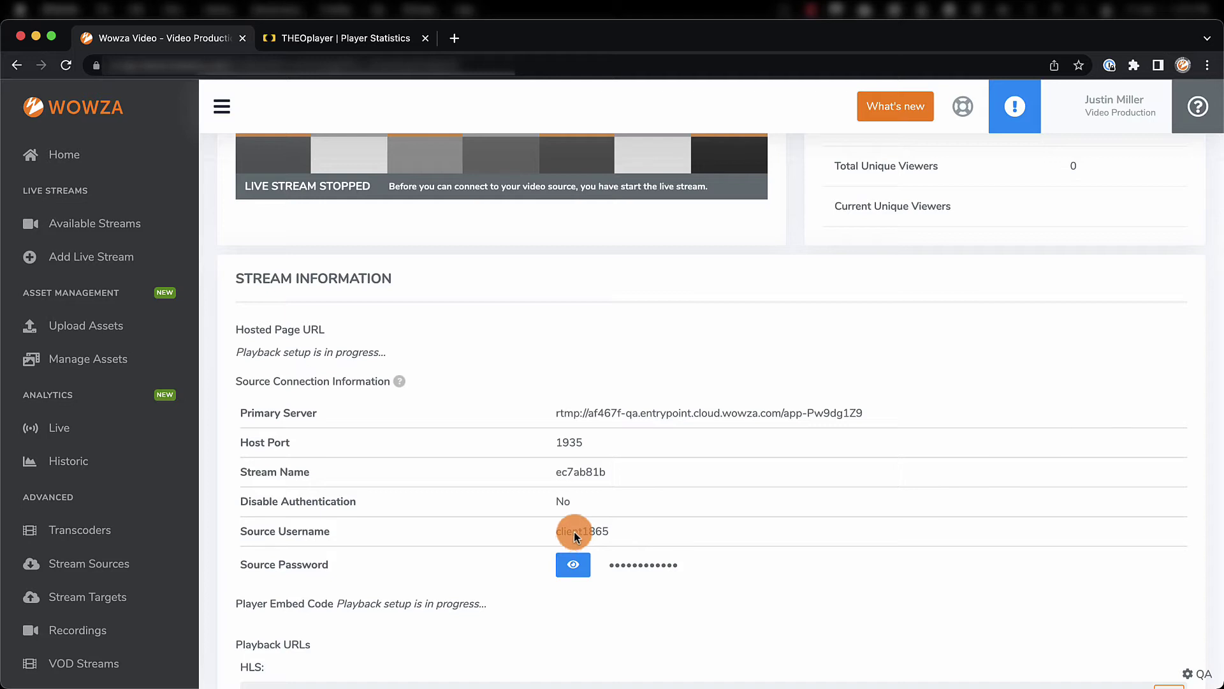
{"action": "left_click_drag", "start_coordinate": [553, 412], "coordinate": [841, 421]}
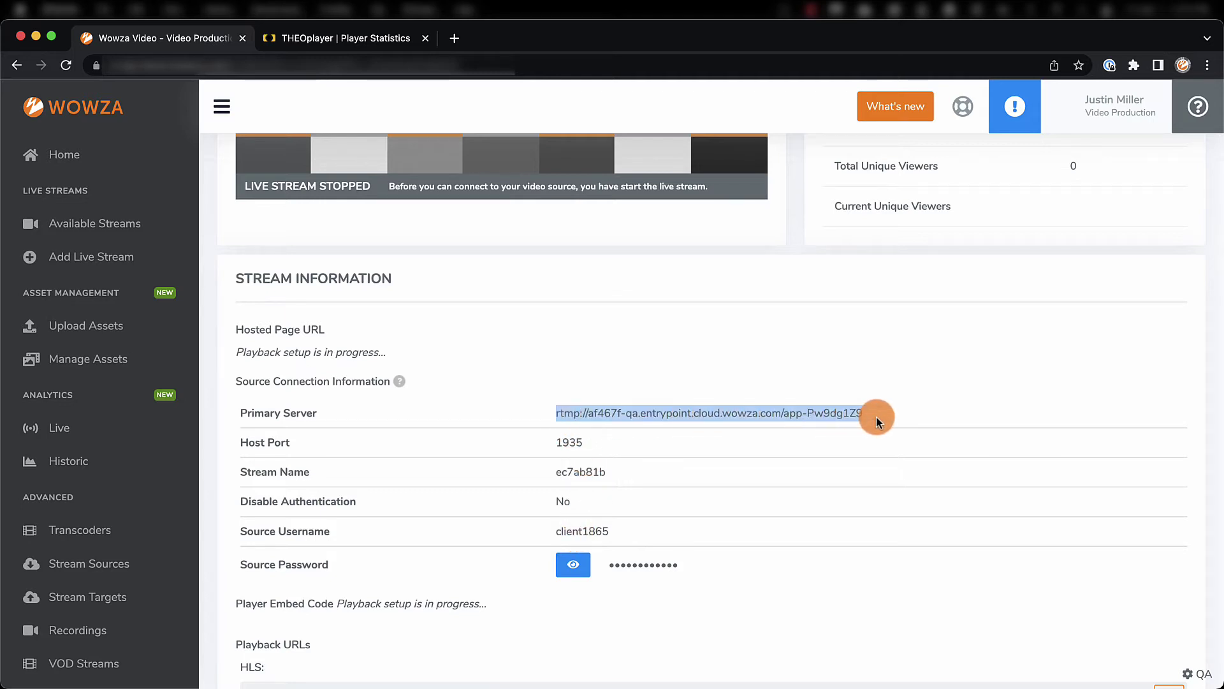
{"action": "key", "text": "super+Tab"}
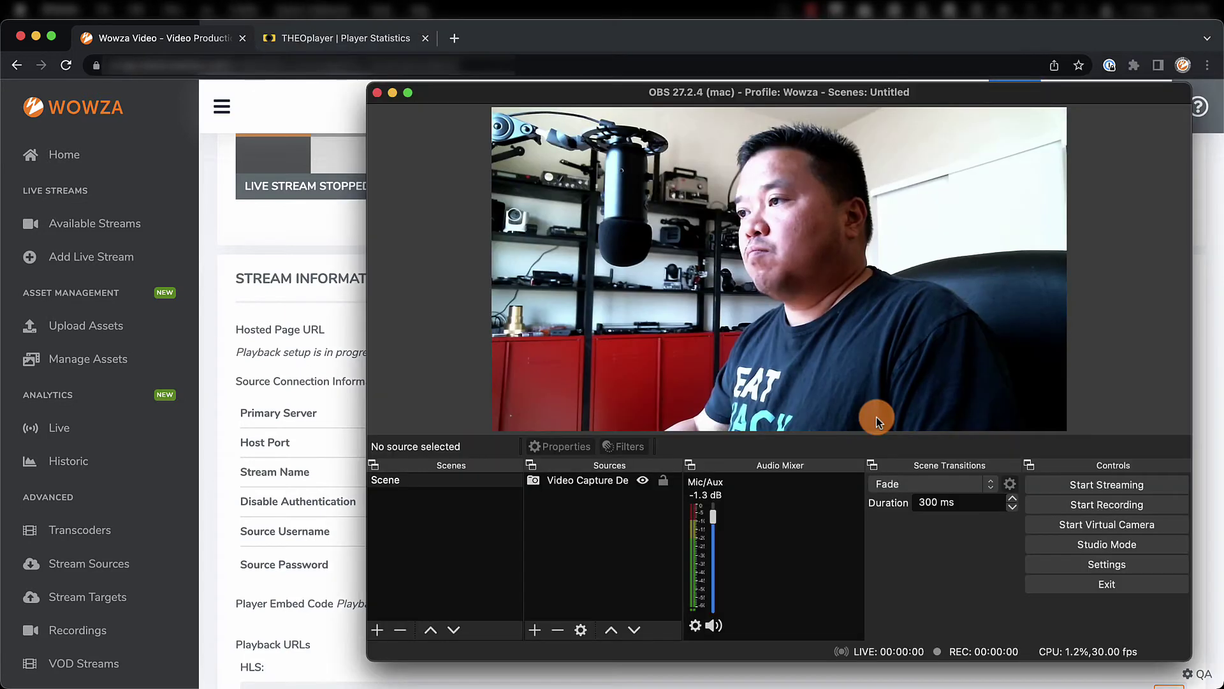
Set the OBS stream service to Custom and paste the Wowza primary server address.
{"action": "left_click", "coordinate": [1050, 557]}
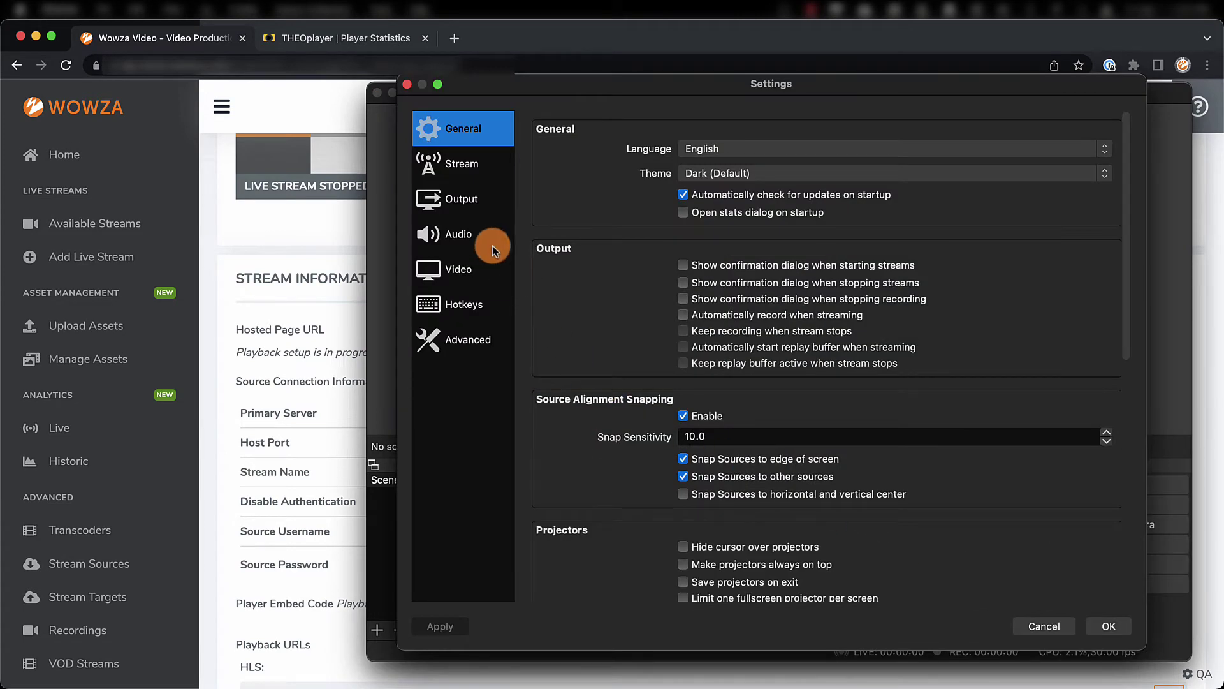
{"action": "left_click", "coordinate": [459, 169]}
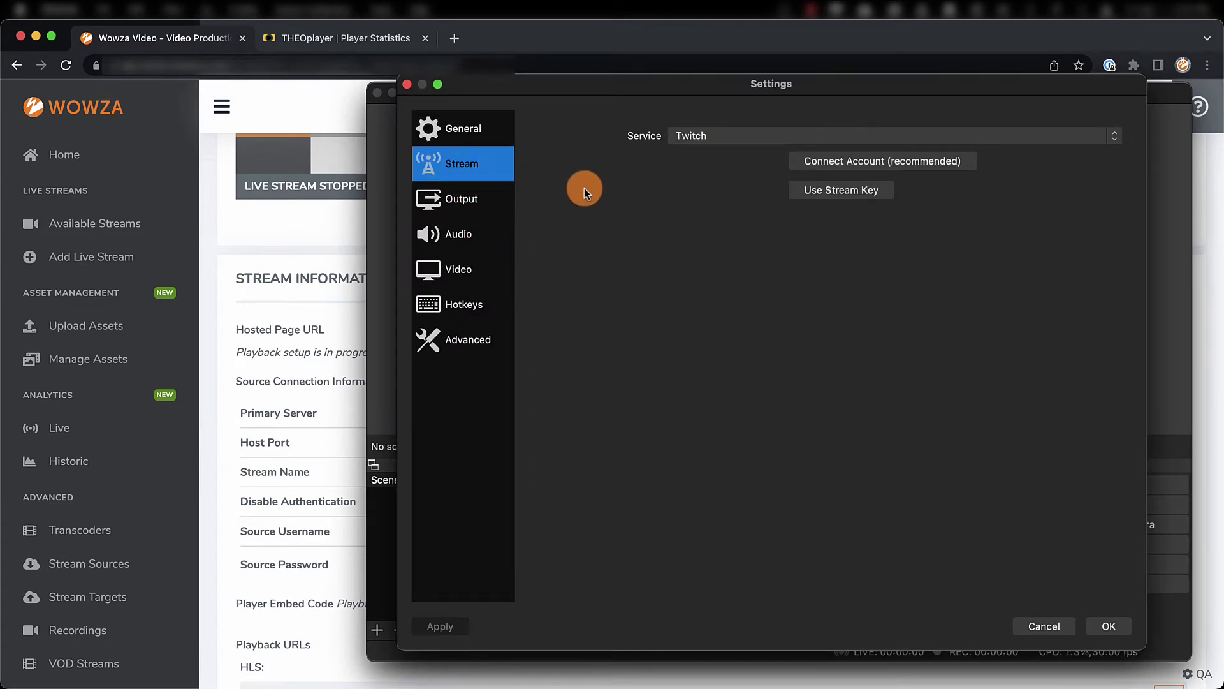
{"action": "left_click", "coordinate": [686, 136]}
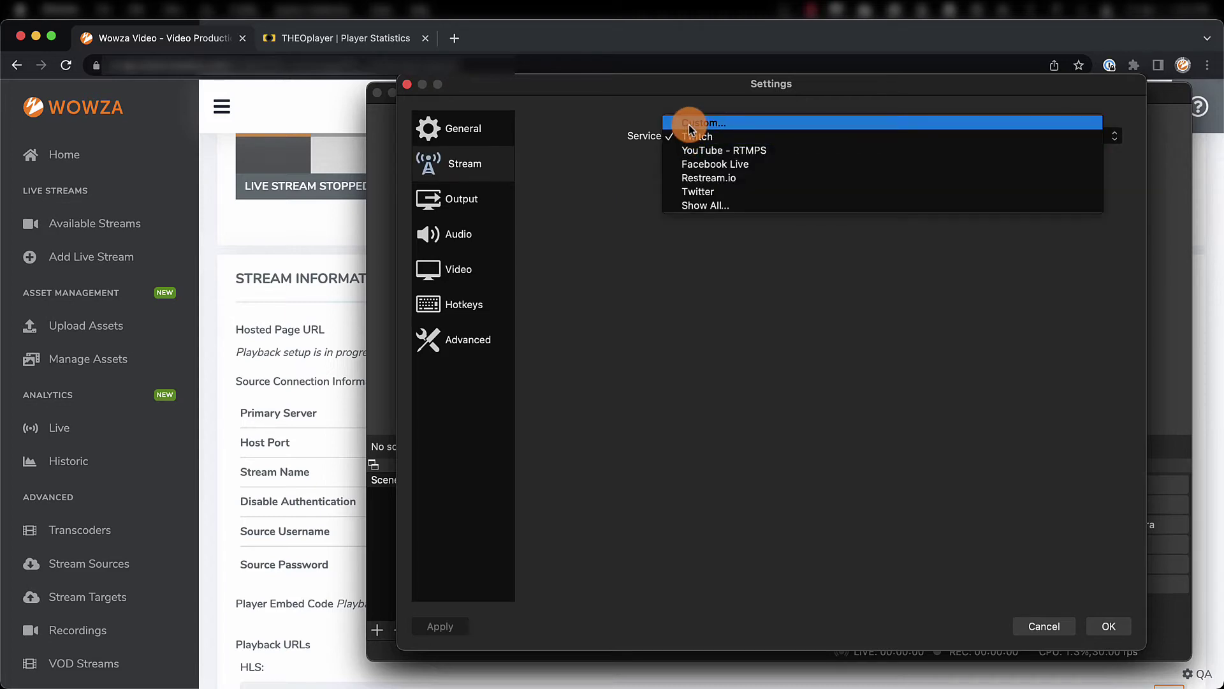
{"action": "left_click", "coordinate": [689, 124]}
{"action": "left_click", "coordinate": [701, 160]}
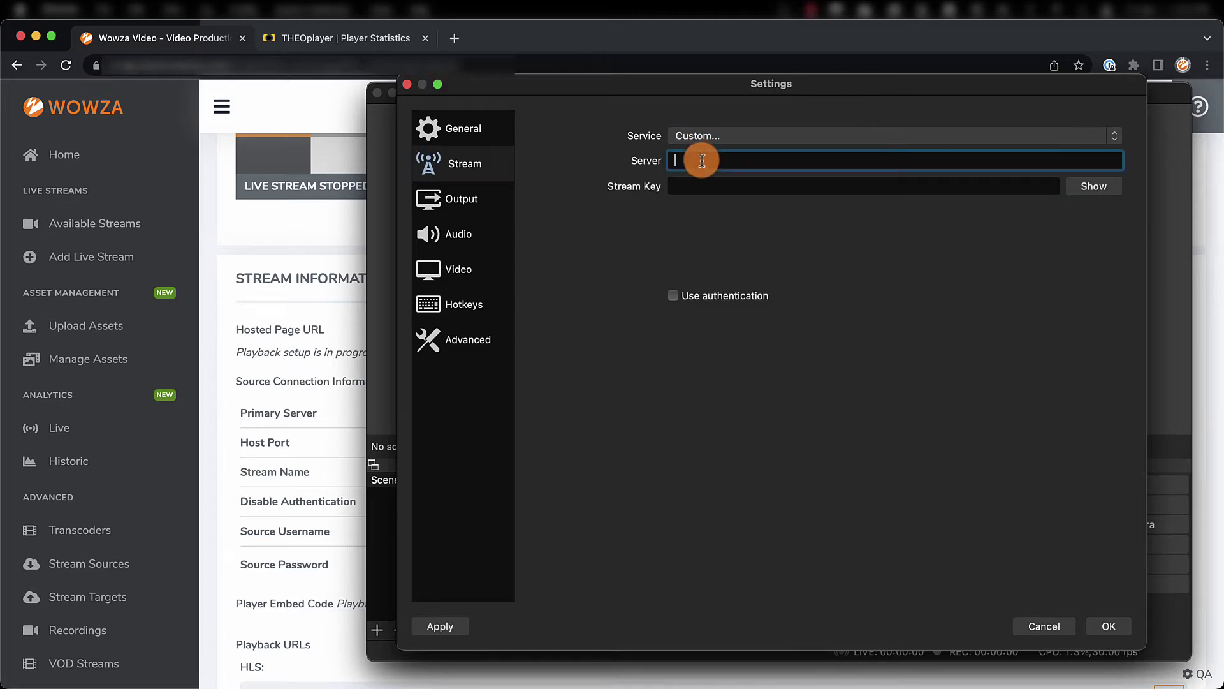
{"action": "type", "text": "rtmp://af467f-qa.entrypoint.cloud.wowza.com/app-Pw9dg1Z9"}
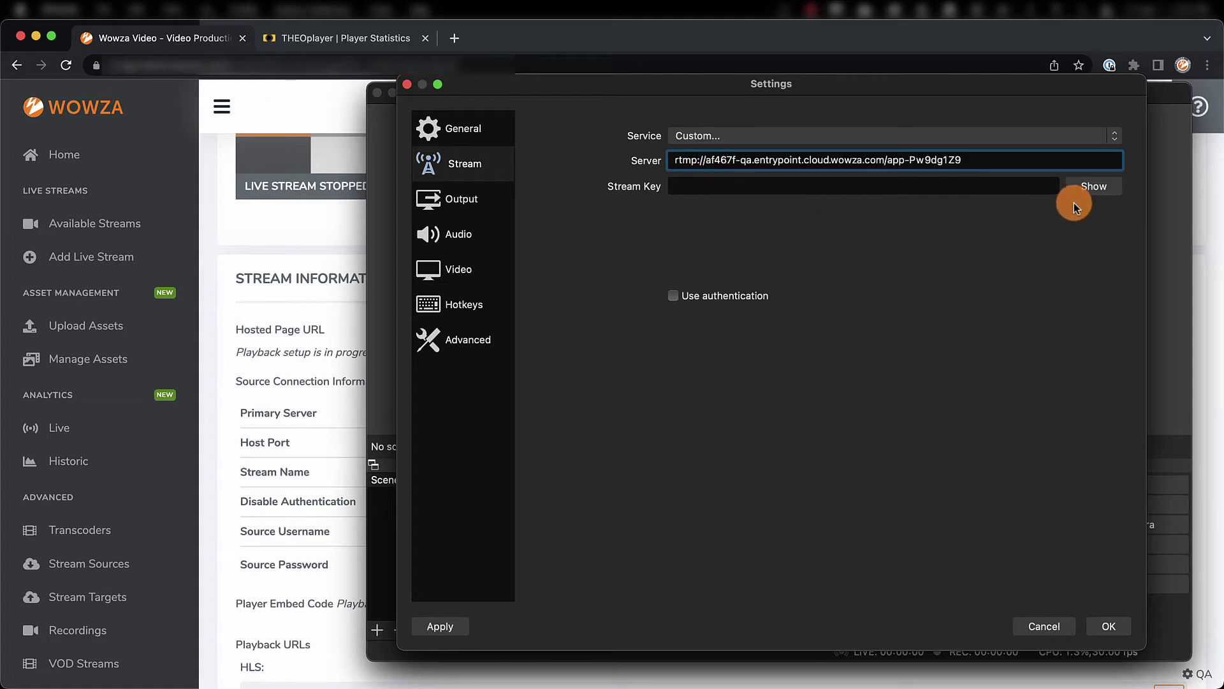
Copy the Wowza stream name and paste it as the OBS stream key.
{"action": "left_click", "coordinate": [333, 461]}
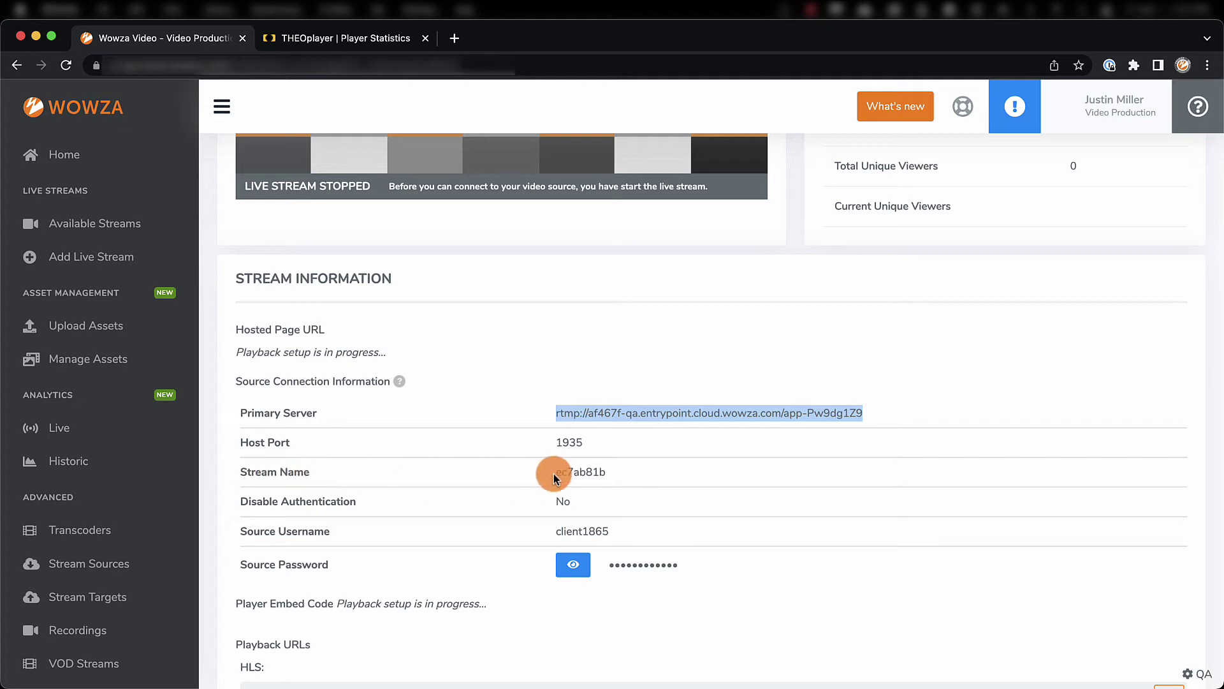
{"action": "left_click_drag", "start_coordinate": [554, 473], "coordinate": [614, 477]}
{"action": "key", "text": "super+c"}
{"action": "key", "text": "super+Tab"}
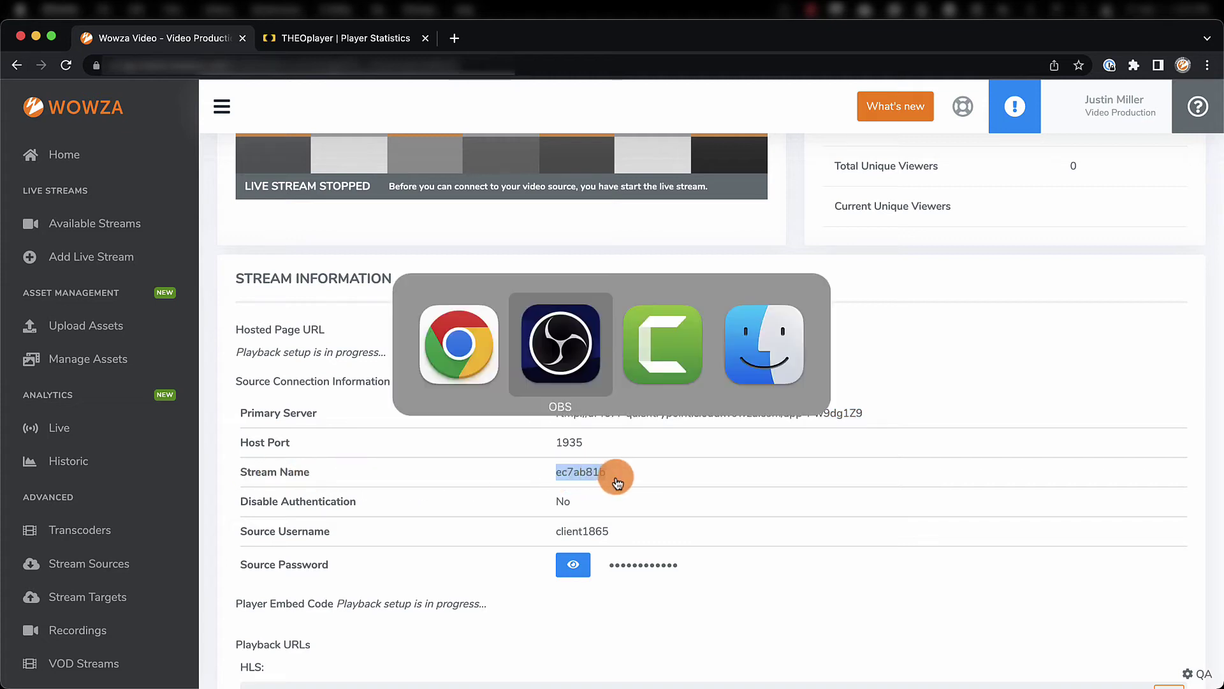
{"action": "left_click", "coordinate": [759, 187]}
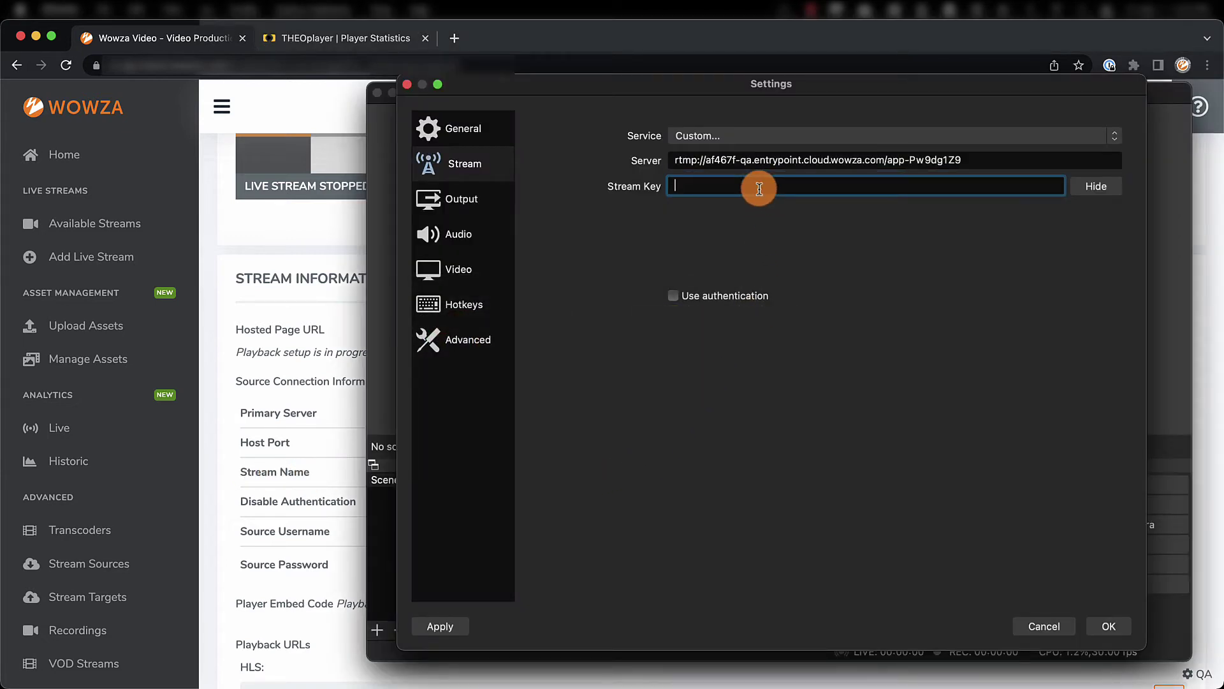
{"action": "key", "text": "super+v"}
Enable authentication and paste the Wowza source username into OBS.
{"action": "left_click", "coordinate": [674, 296]}
{"action": "left_click", "coordinate": [347, 504]}
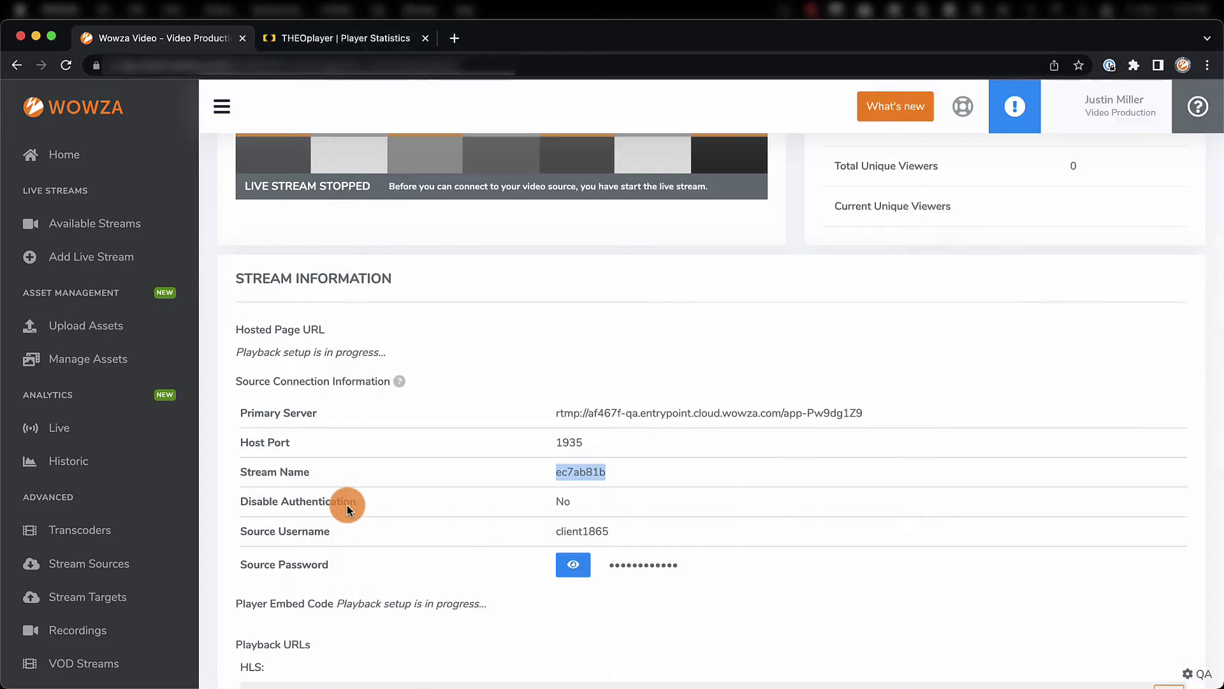
{"action": "left_click_drag", "start_coordinate": [560, 537], "coordinate": [614, 534]}
{"action": "key", "text": "super+c"}
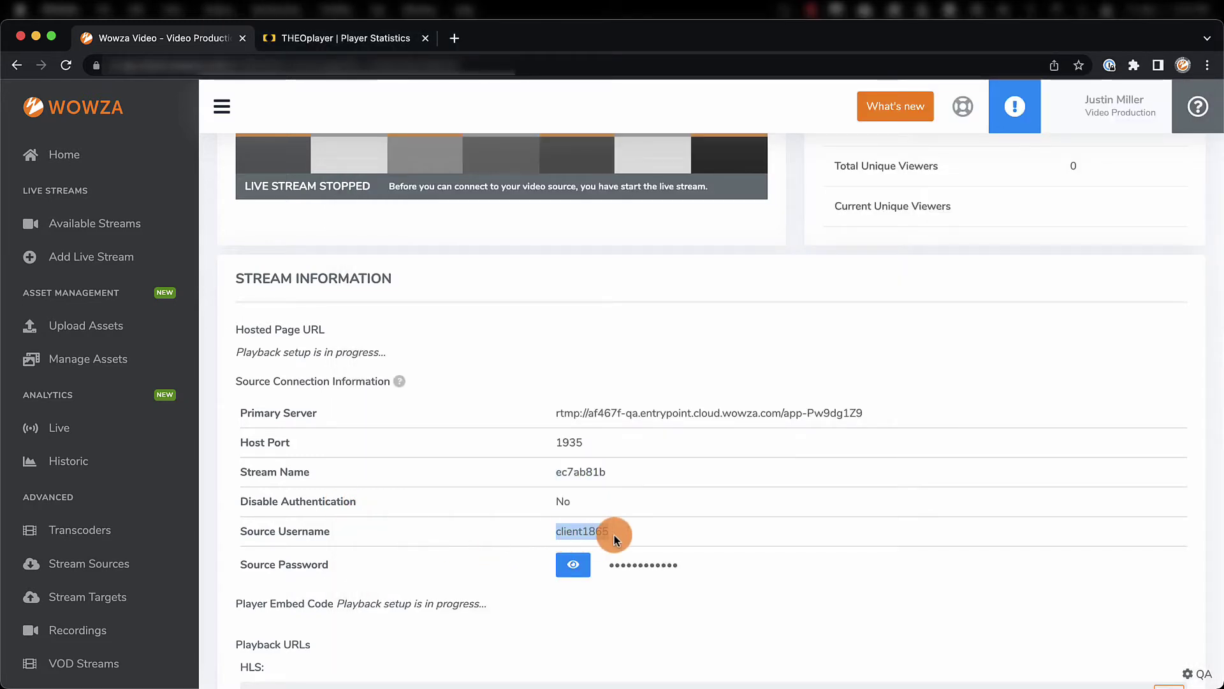
{"action": "key", "text": "super+Tab"}
{"action": "left_click", "coordinate": [843, 321]}
{"action": "key", "text": "super+v"}
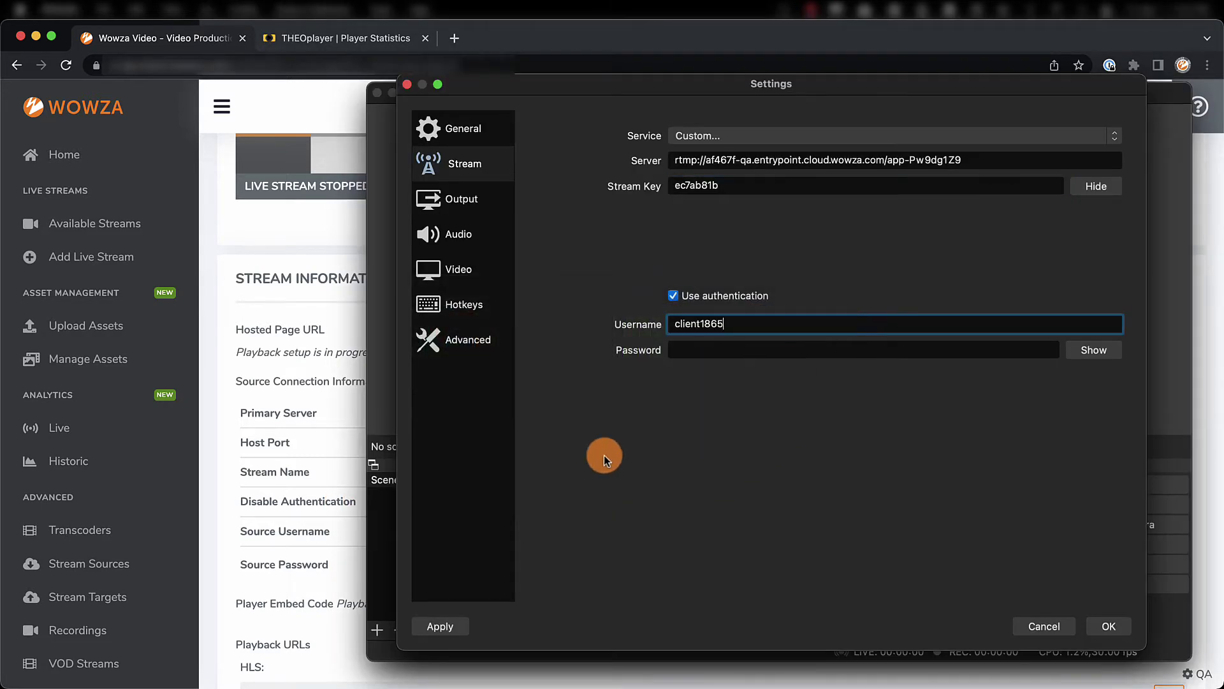
Paste the revealed Wowza source password into OBS and save the stream settings.
{"action": "left_click", "coordinate": [338, 525]}
{"action": "left_click", "coordinate": [574, 564]}
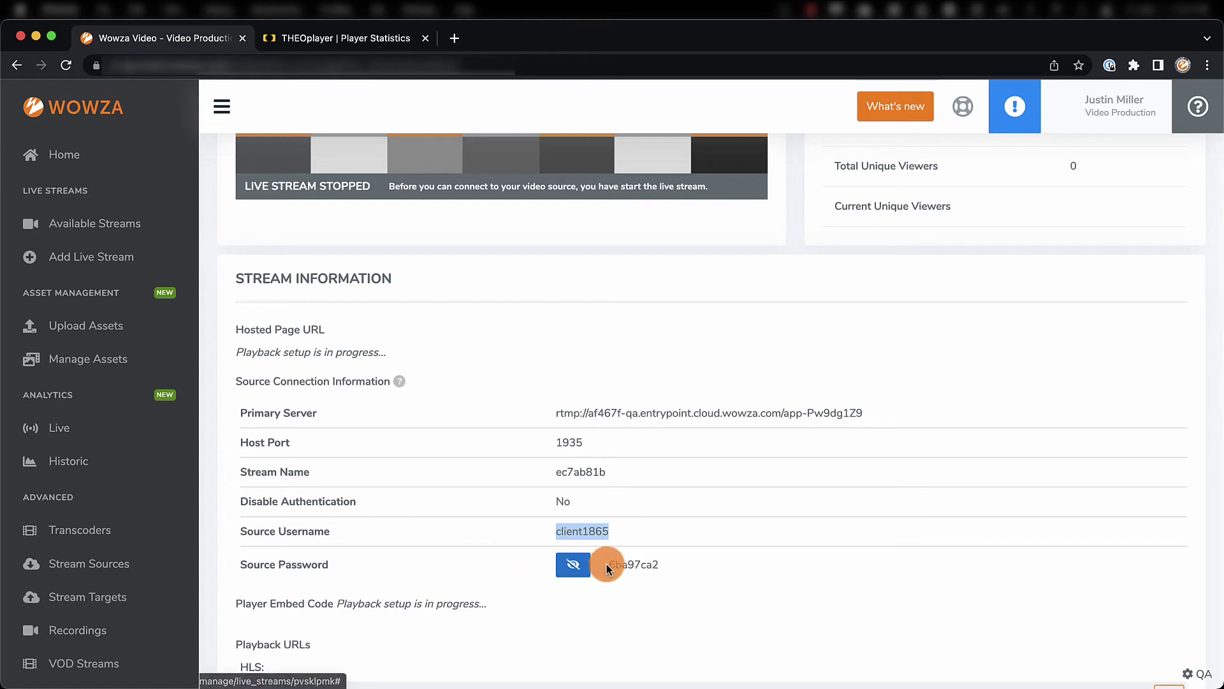
{"action": "left_click_drag", "start_coordinate": [609, 565], "coordinate": [664, 570]}
{"action": "key", "text": "super+Tab"}
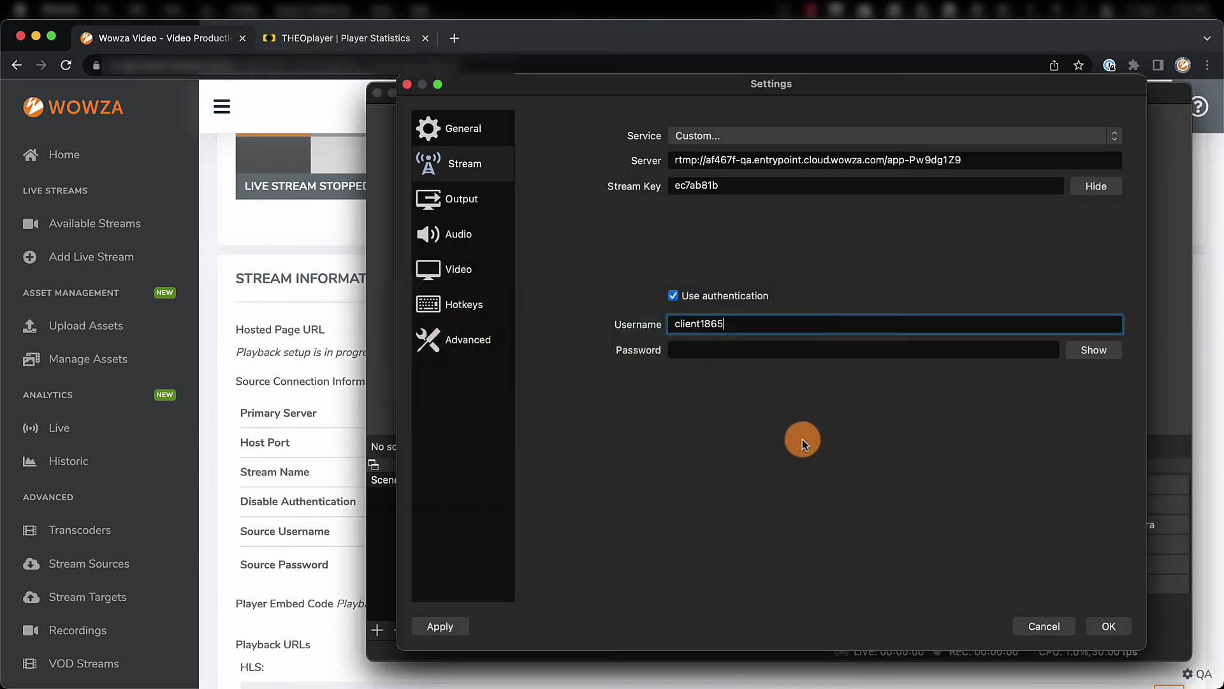
{"action": "left_click", "coordinate": [806, 352]}
{"action": "key", "text": "super+v"}
{"action": "left_click", "coordinate": [1092, 351]}
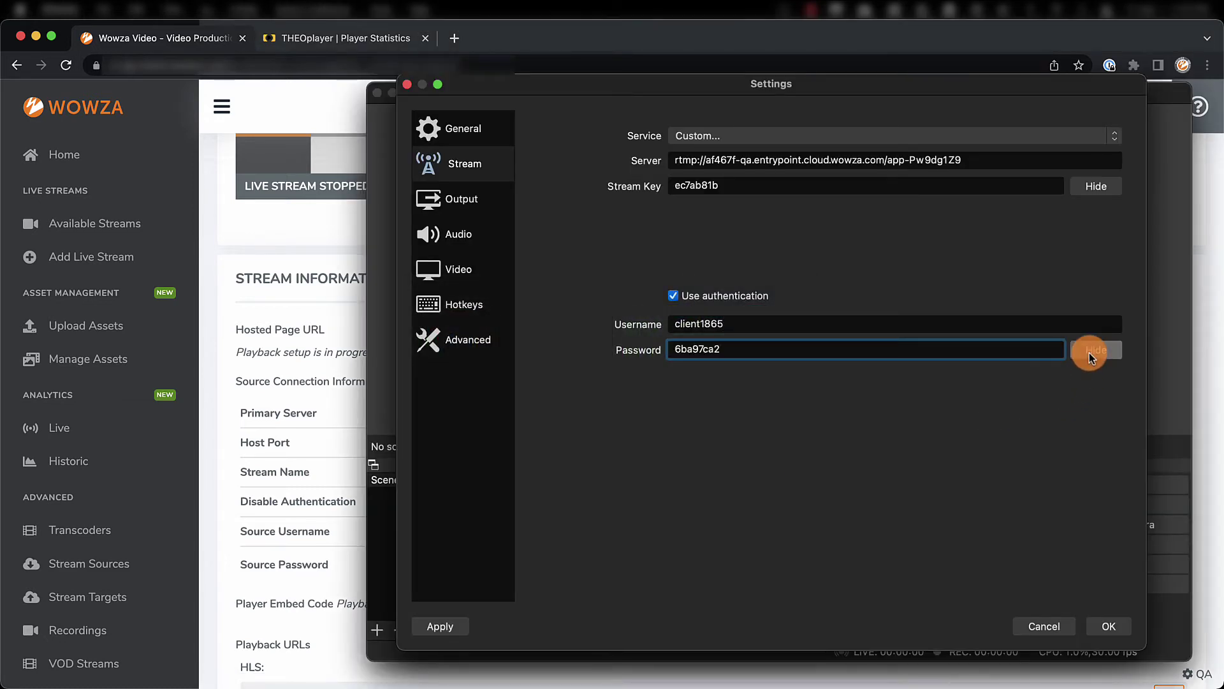
{"action": "left_click", "coordinate": [1120, 627]}
{"action": "key", "text": "super+Tab"}
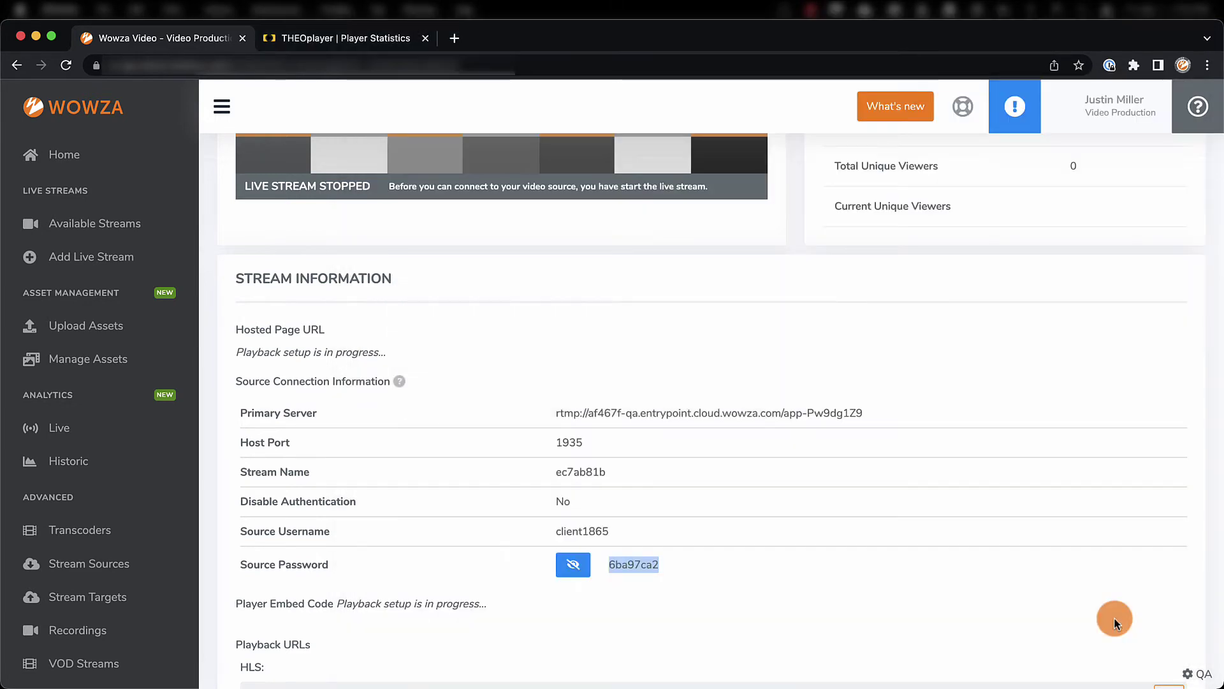
Start the Arvada Office live stream and confirm it in the dialog.
{"action": "scroll", "coordinate": [542, 400], "scroll_direction": "up", "scroll_amount": 10}
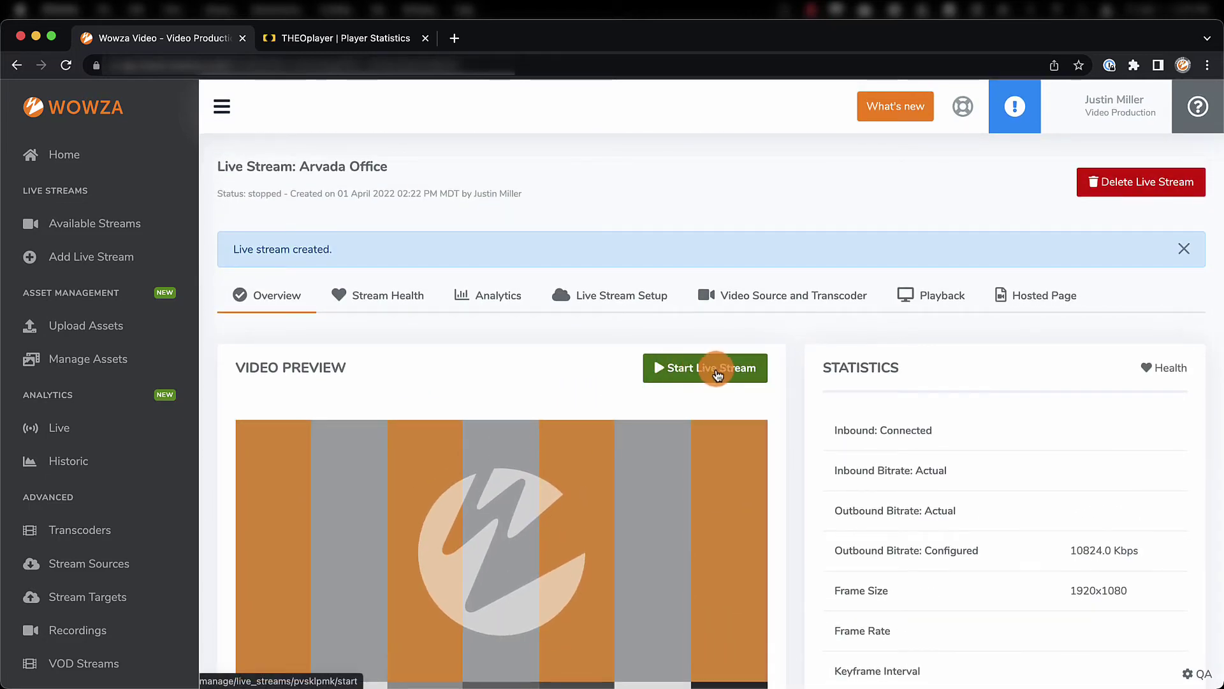
{"action": "left_click", "coordinate": [730, 373]}
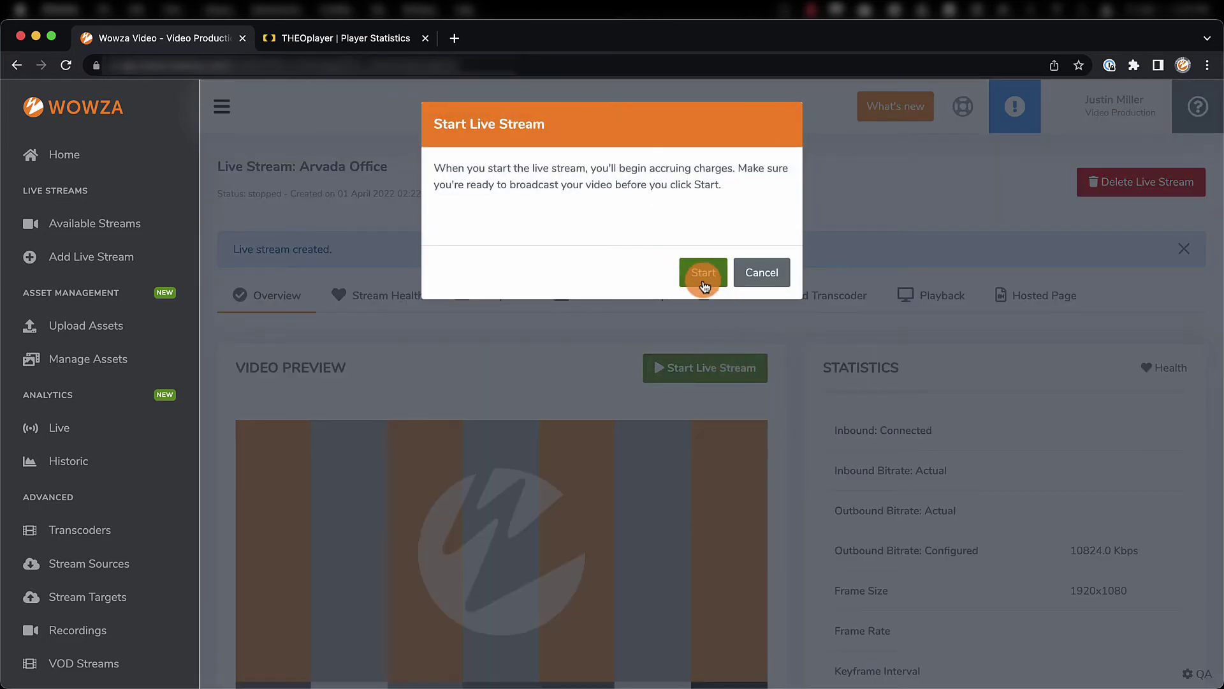
{"action": "left_click", "coordinate": [701, 274]}
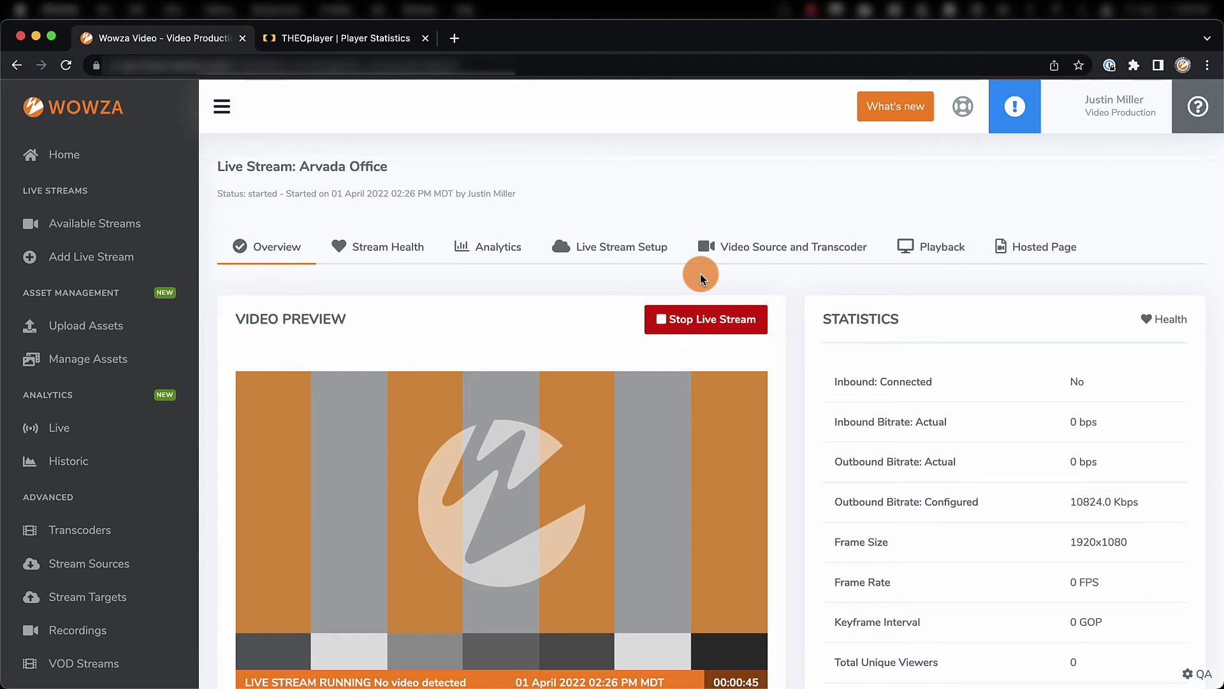
Start streaming from OBS to Wowza and check the camera feed in the preview.
{"action": "key", "text": "super+Tab"}
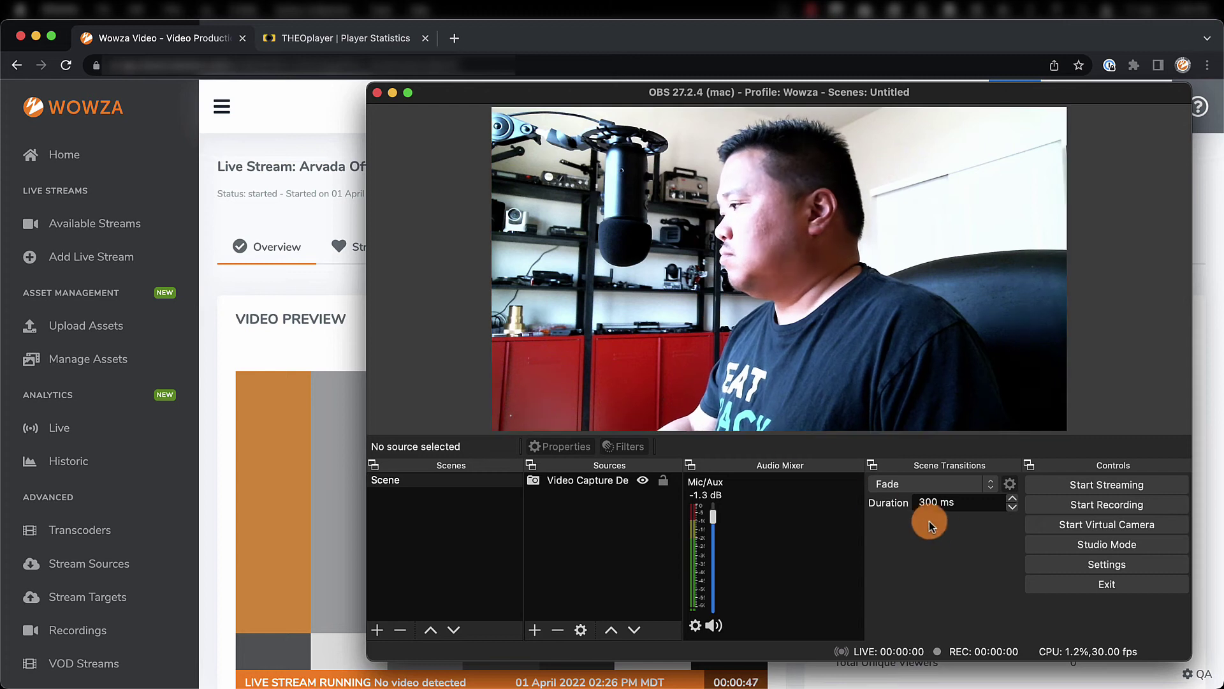
{"action": "left_click", "coordinate": [1069, 487]}
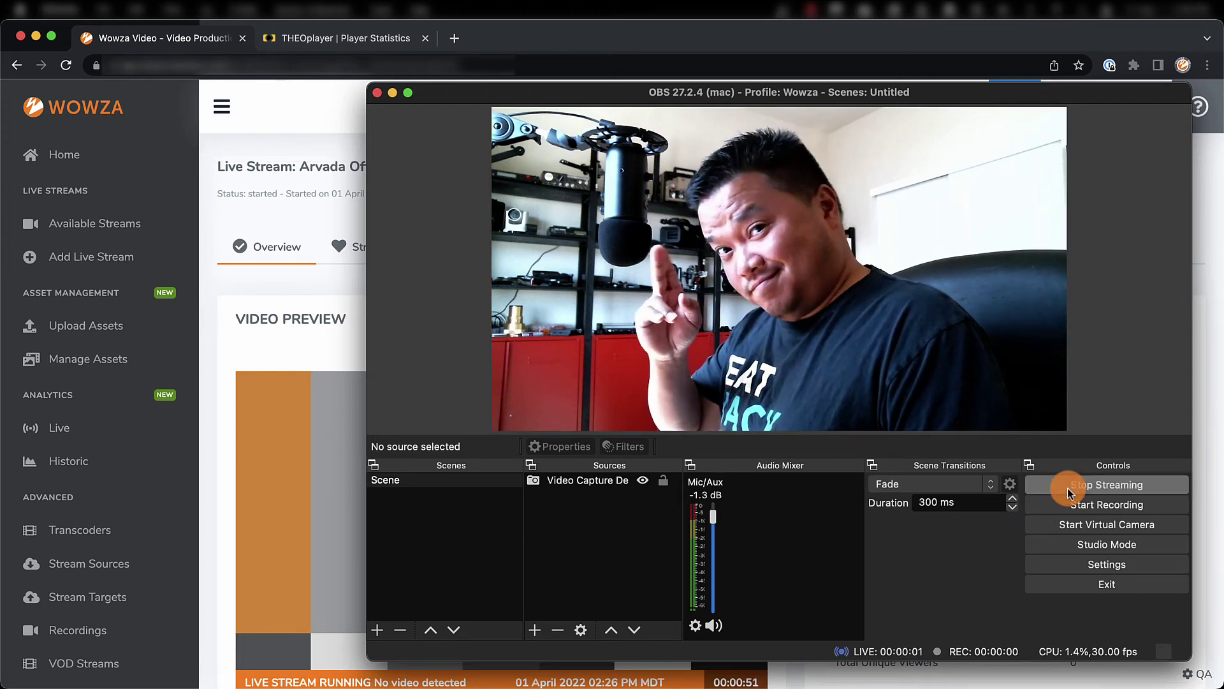
{"action": "left_click", "coordinate": [209, 354]}
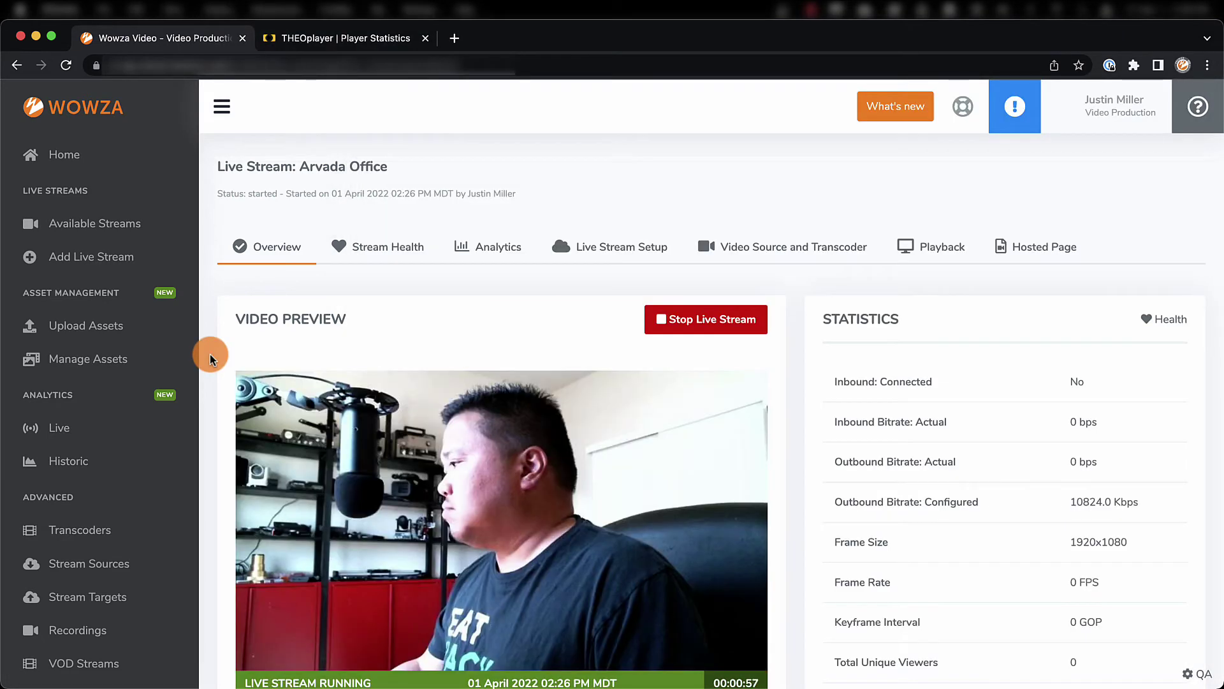
Play the live stream on the Arvada Office hosted player page.
{"action": "scroll", "coordinate": [462, 457], "scroll_direction": "down", "scroll_amount": 3}
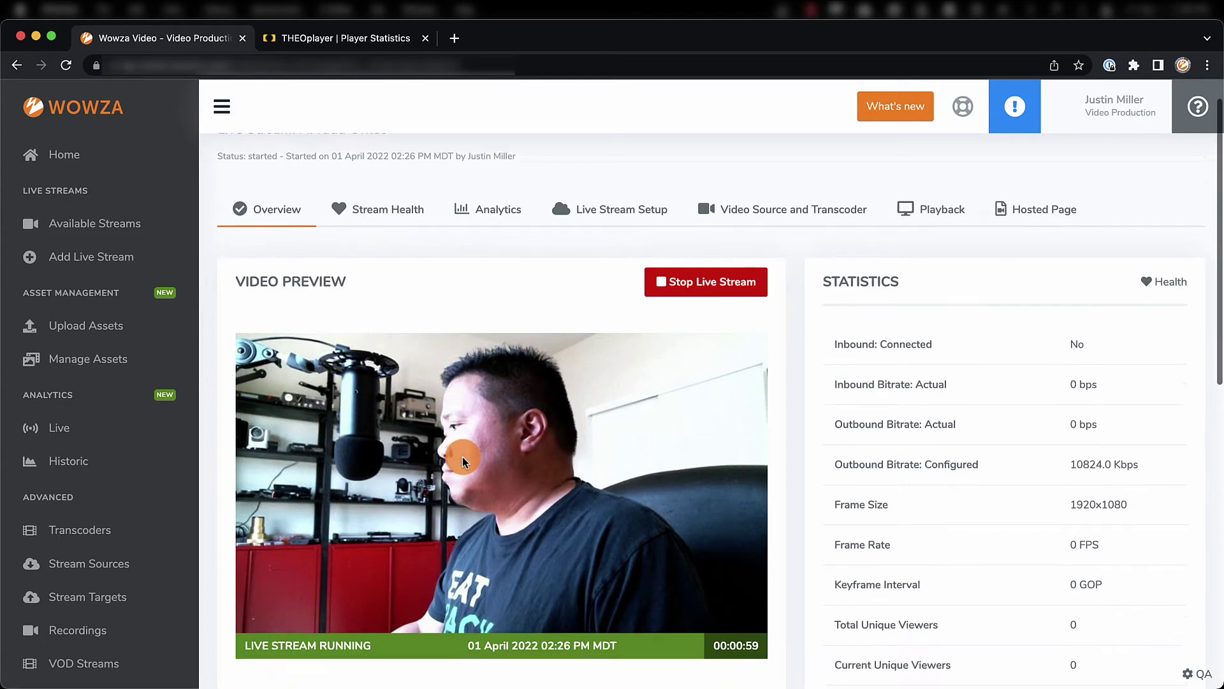
{"action": "scroll", "coordinate": [462, 457], "scroll_direction": "down", "scroll_amount": 4}
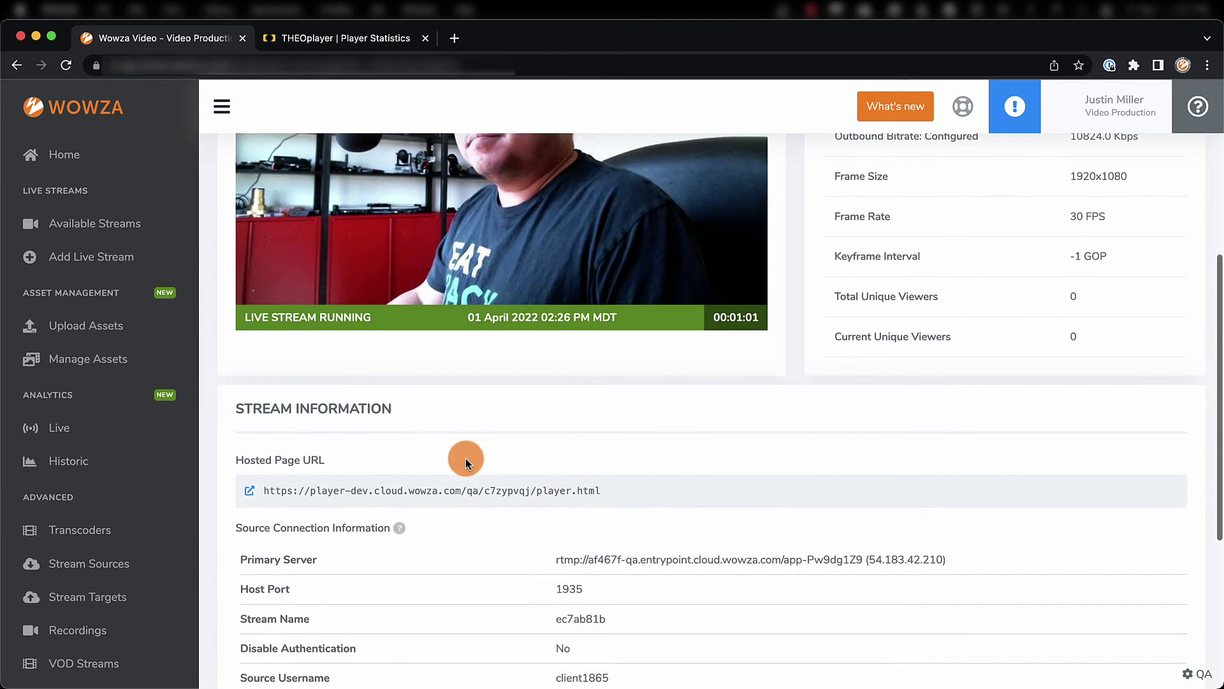
{"action": "left_click", "coordinate": [250, 492]}
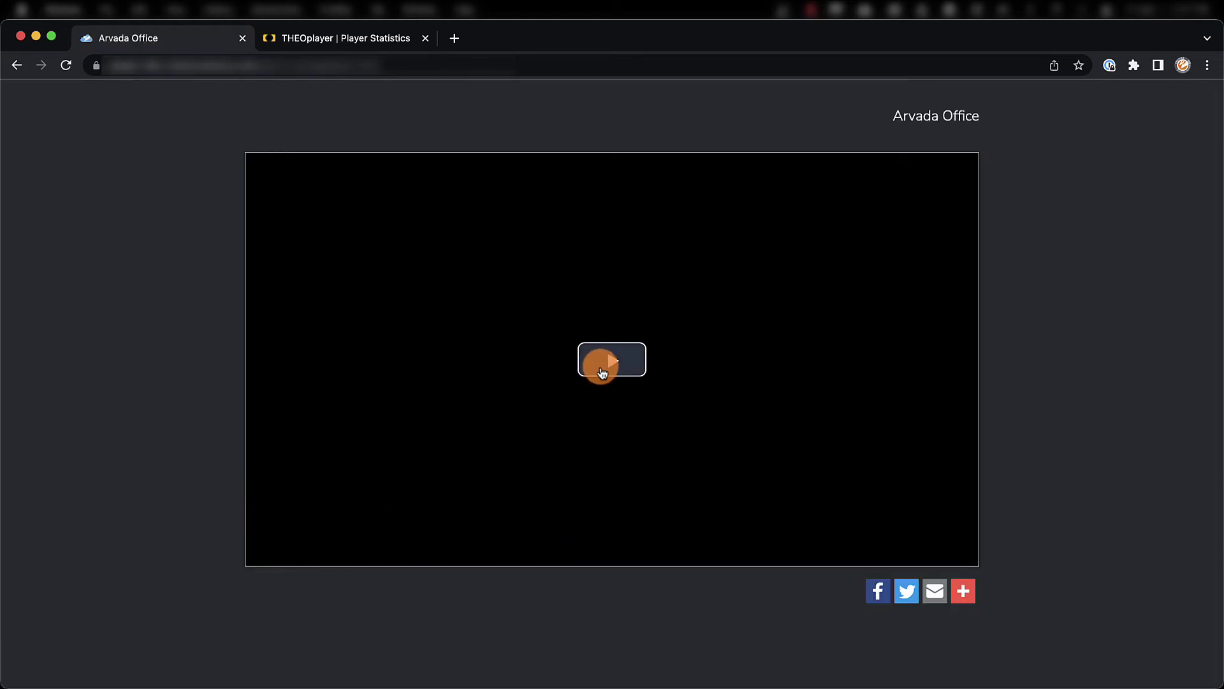
{"action": "left_click", "coordinate": [600, 365]}
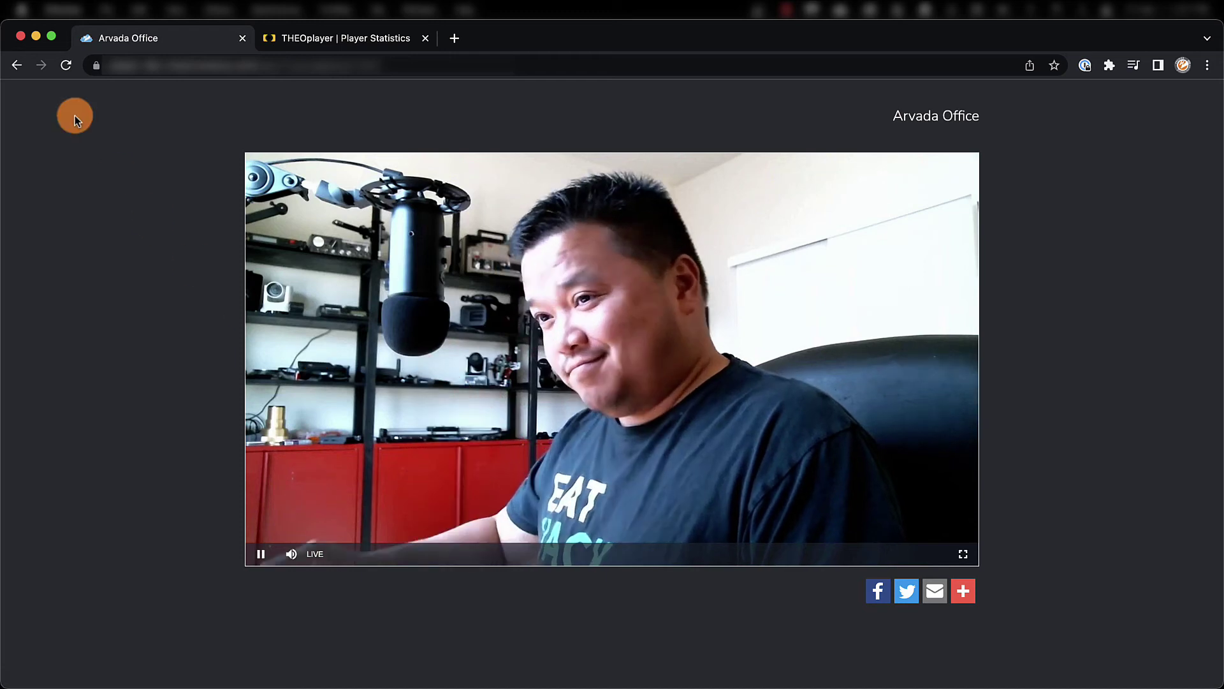
{"action": "left_click", "coordinate": [17, 65]}
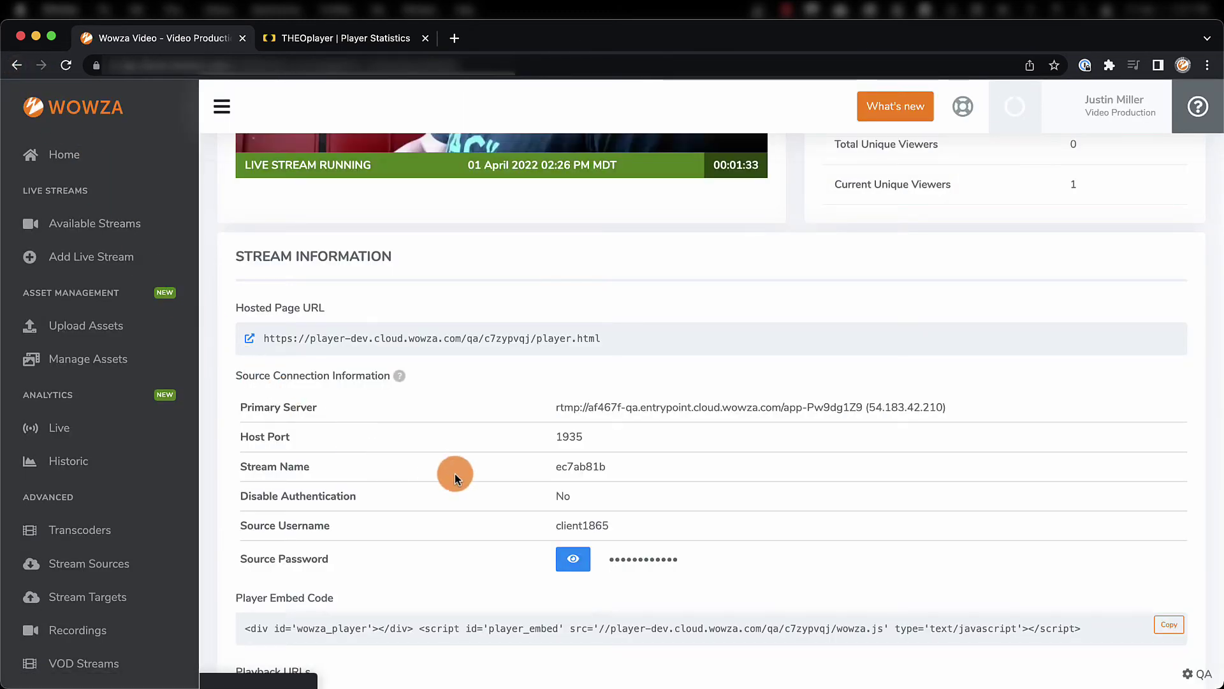
Copy the HLS playback URL and bring up the THEOplayer statistics tab.
{"action": "scroll", "coordinate": [470, 472], "scroll_direction": "down", "scroll_amount": 3}
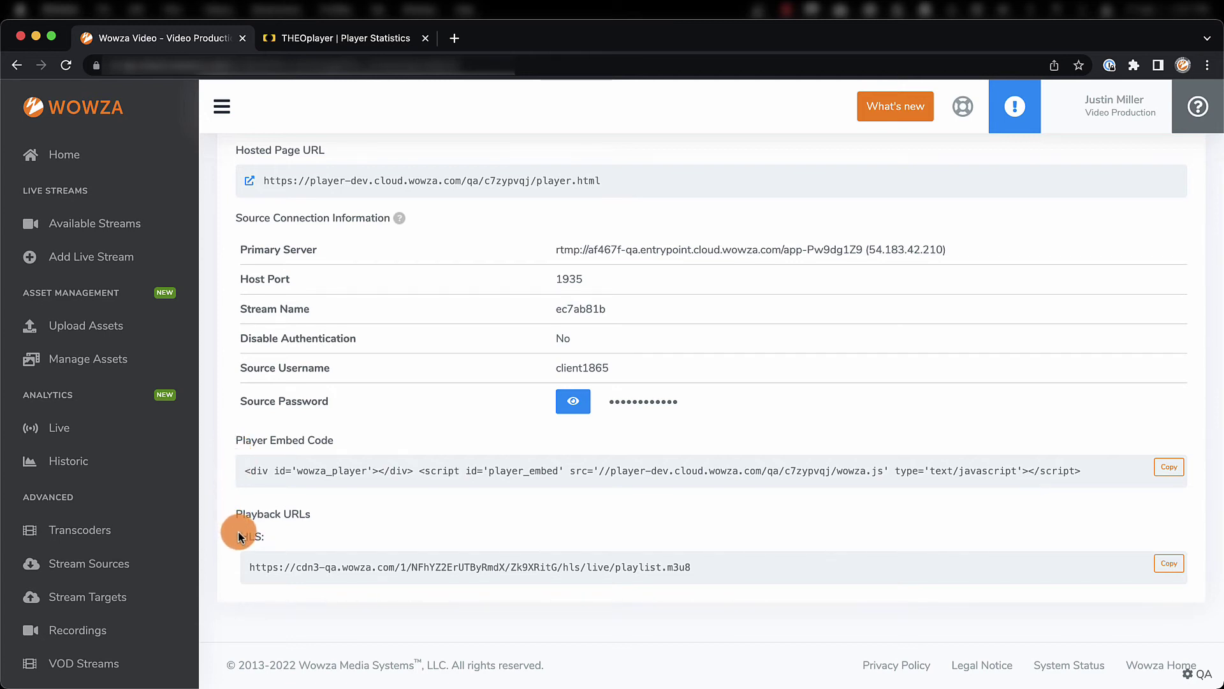
{"action": "left_click", "coordinate": [554, 576]}
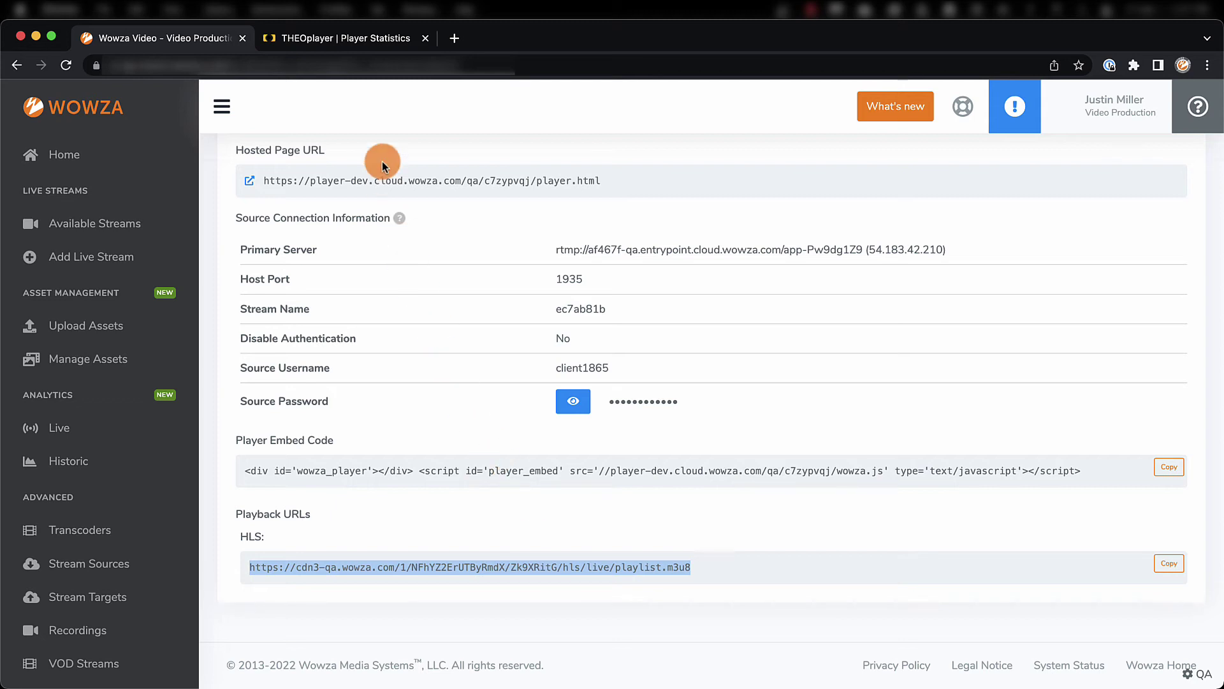
{"action": "left_click", "coordinate": [349, 39]}
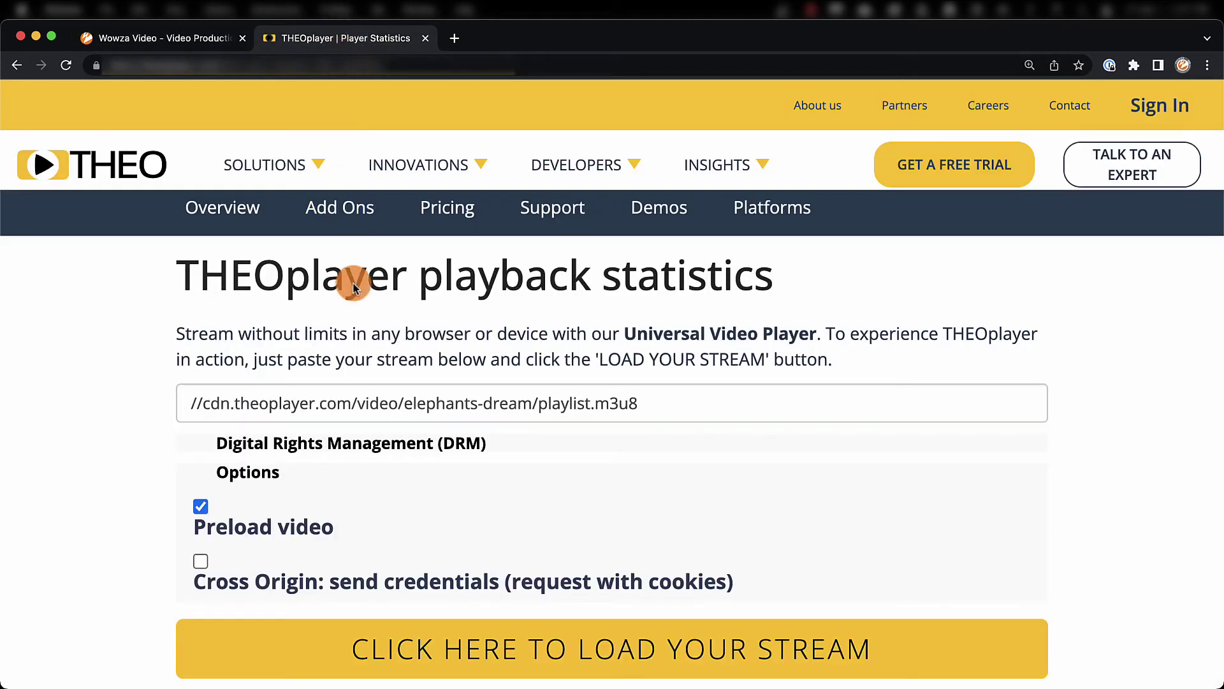
Replace the sample URL with the Arvada Office HLS URL in THEOplayer and play it live.
{"action": "left_click", "coordinate": [669, 403]}
{"action": "key", "text": "super+a"}
{"action": "type", "text": "https://cdn3-qa.wowza.com/1/NFhYZ2ErUTByRmdXZk9XRXG/Hk/live/playlist.m3u8"}
{"action": "scroll", "coordinate": [644, 400], "scroll_direction": "down", "scroll_amount": 5}
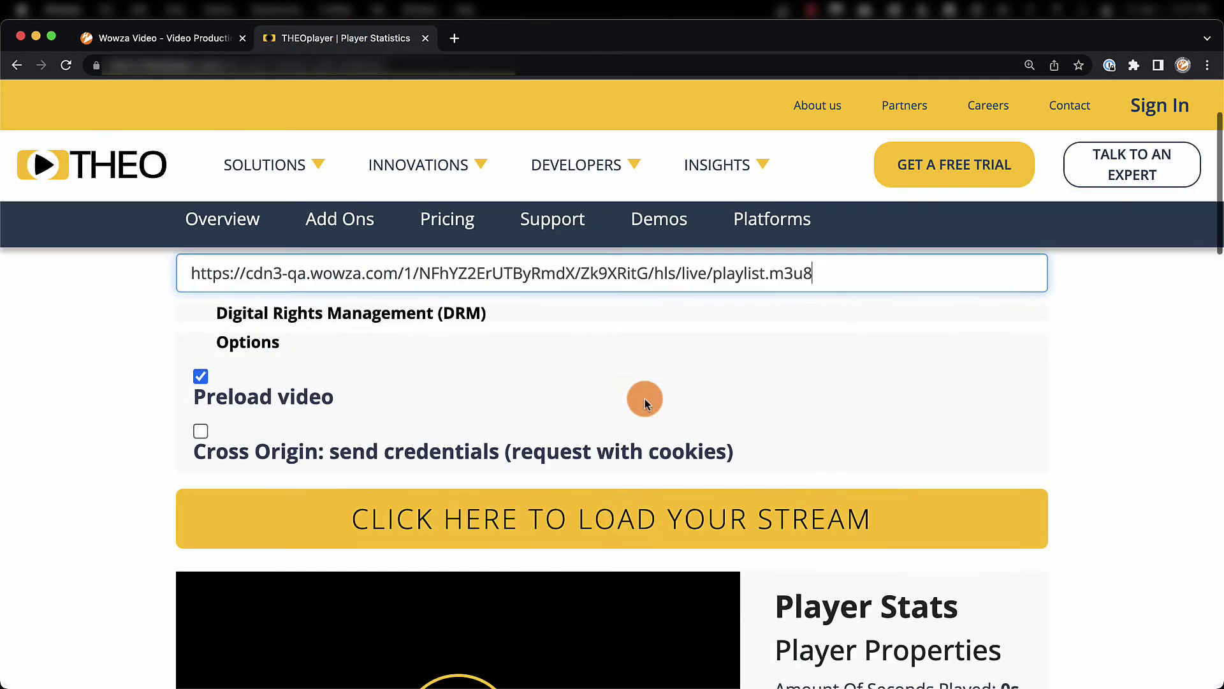
{"action": "left_click", "coordinate": [604, 372]}
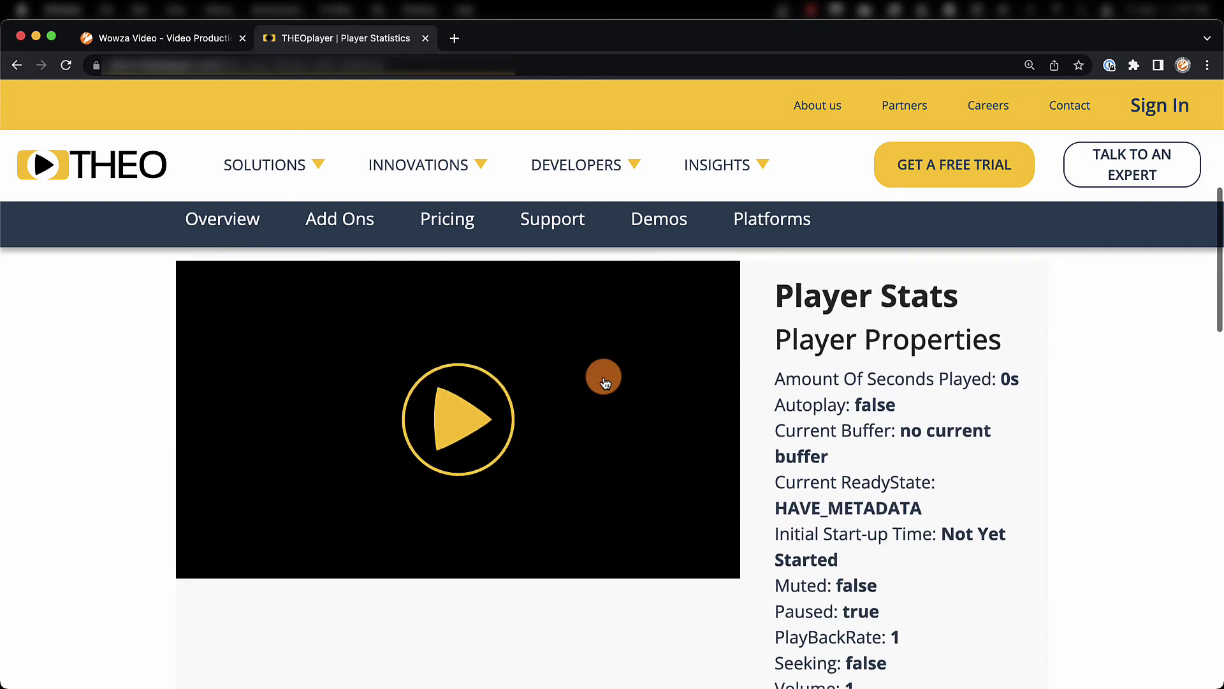
{"action": "left_click", "coordinate": [450, 421]}
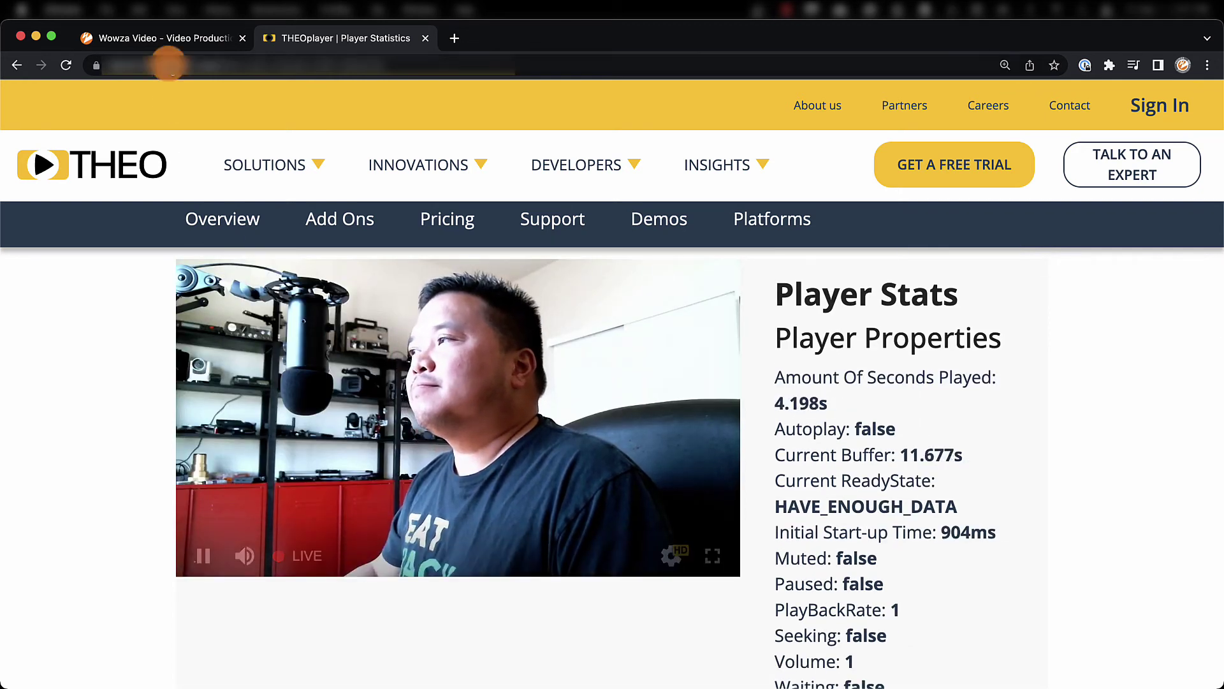
{"action": "left_click", "coordinate": [167, 38]}
{"action": "scroll", "coordinate": [431, 389], "scroll_direction": "up", "scroll_amount": 10}
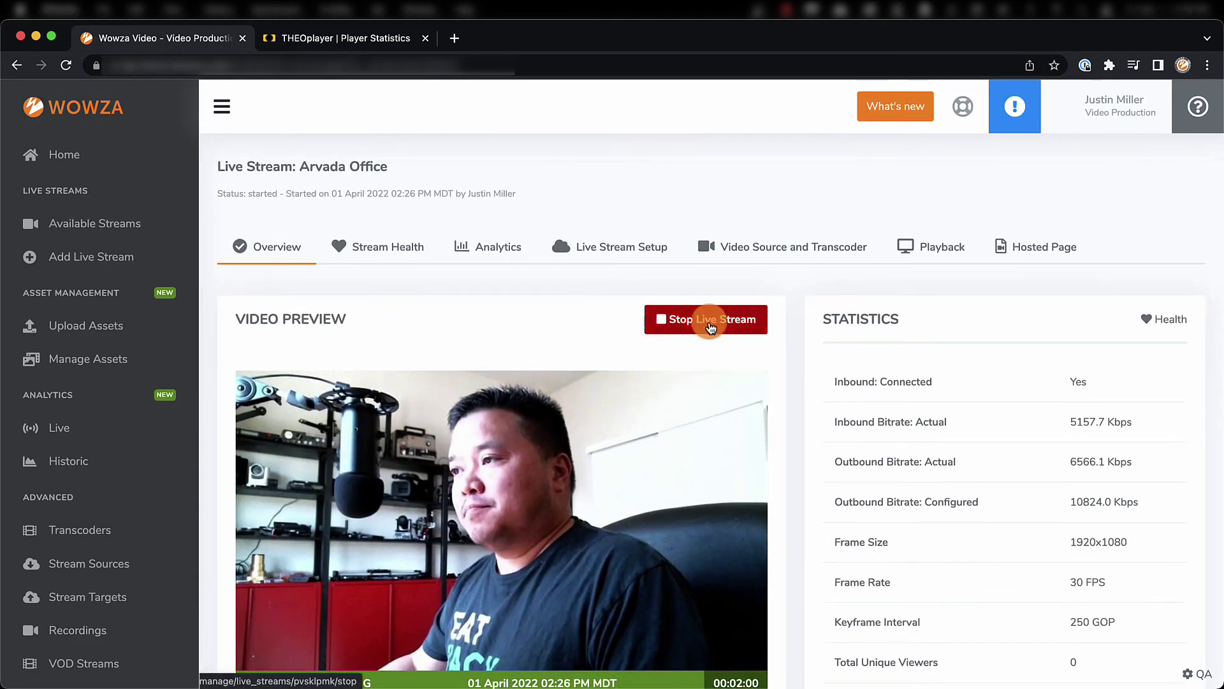
Stop the Arvada Office stream in Wowza Video and OBS, then view its Stream Health chart.
{"action": "left_click", "coordinate": [706, 344]}
{"action": "left_click", "coordinate": [704, 257]}
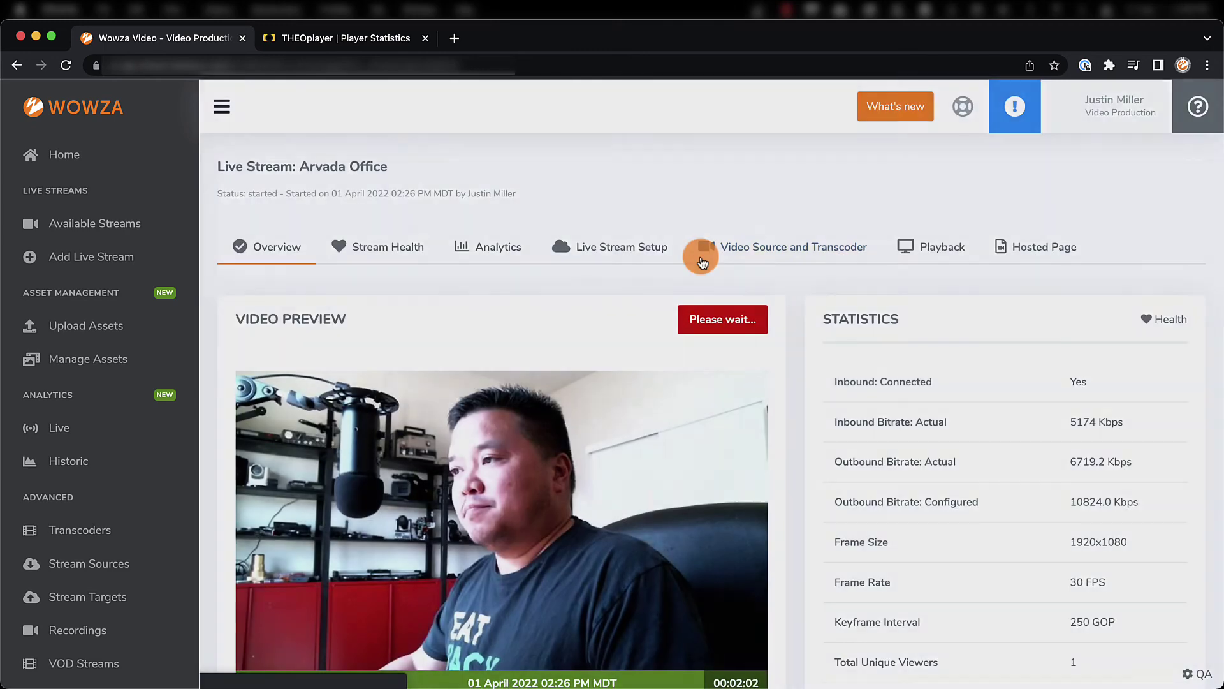
{"action": "key", "text": "super+Tab"}
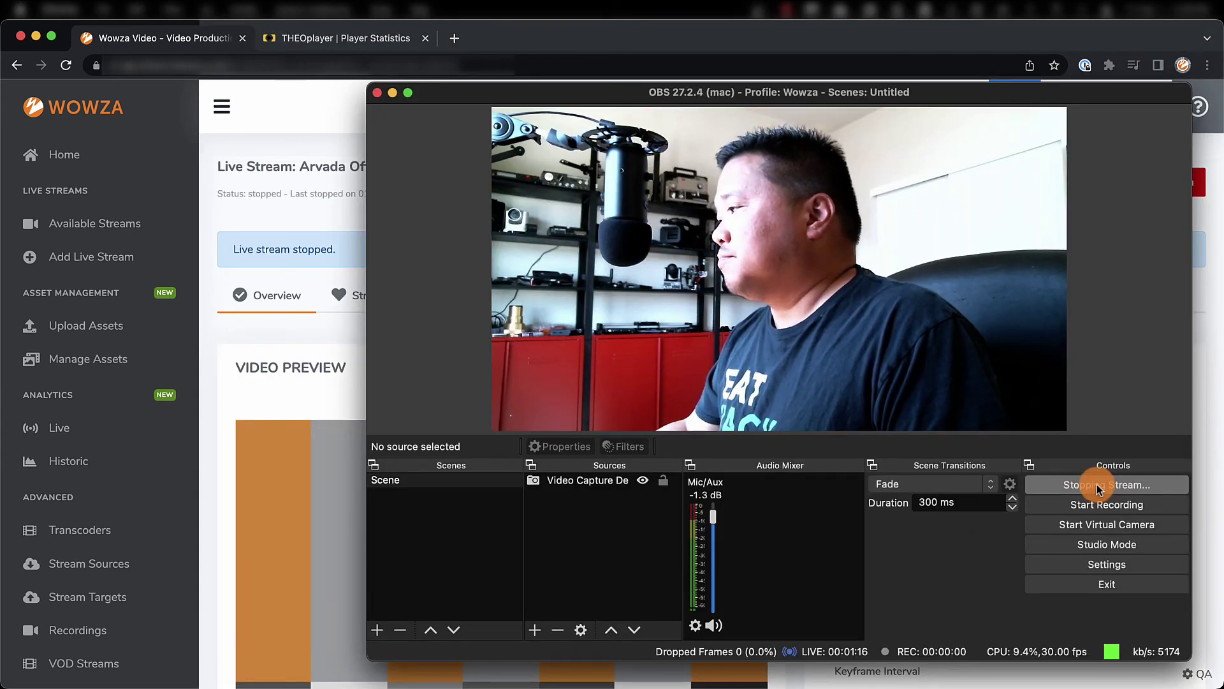
{"action": "key", "text": "super+Tab"}
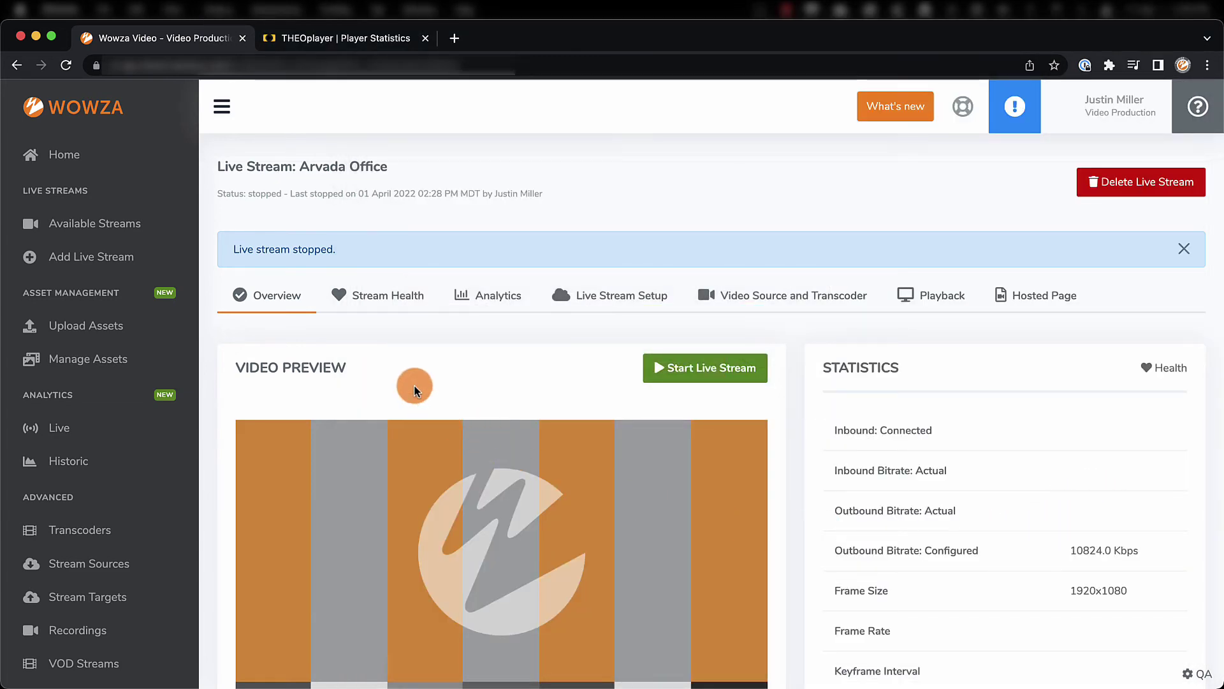
{"action": "left_click", "coordinate": [359, 307]}
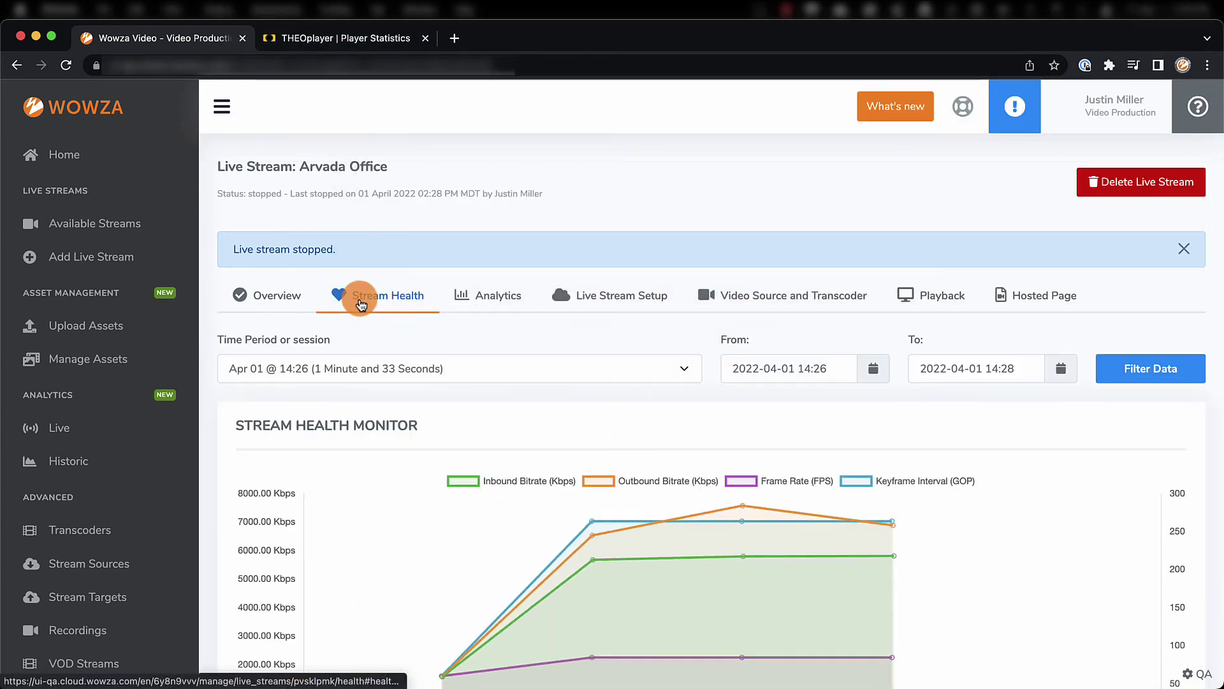
Check the stream's Analytics, then list the stored assets, including the published Arvada Office recording.
{"action": "scroll", "coordinate": [361, 305], "scroll_direction": "down", "scroll_amount": 3}
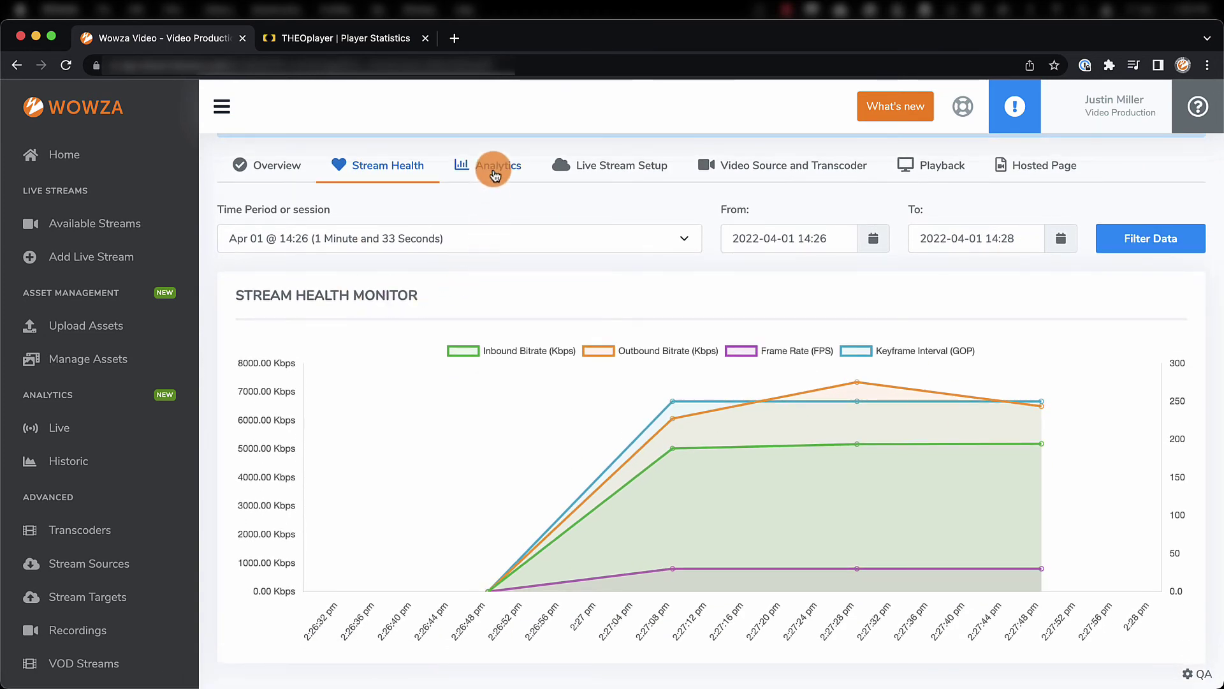
{"action": "left_click", "coordinate": [495, 173]}
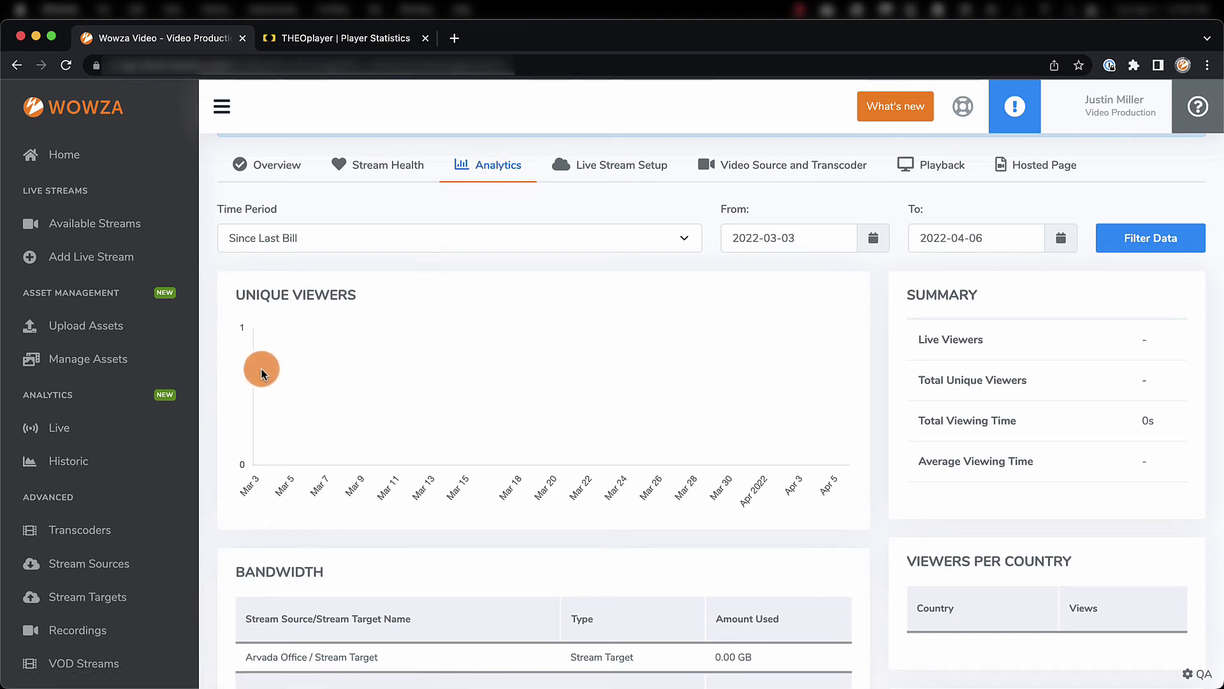
{"action": "left_click", "coordinate": [90, 360]}
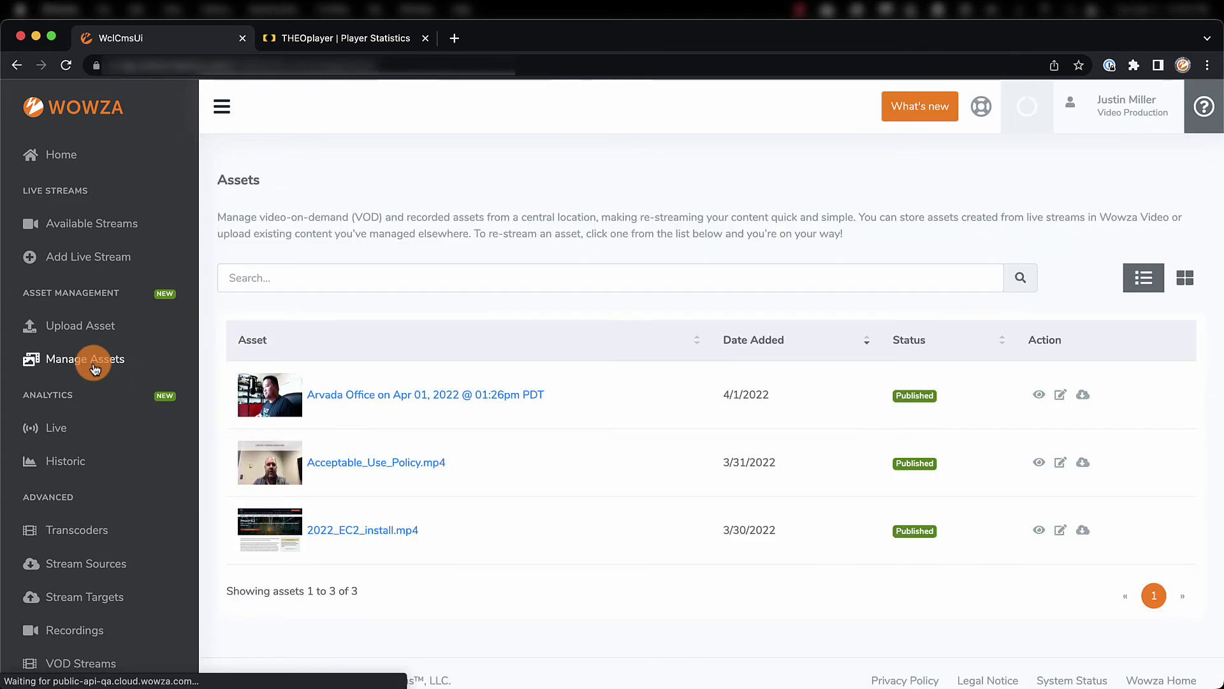
Open the Arvada Office recording asset, play and pause its preview, and select its stream URL.
{"action": "left_click", "coordinate": [355, 406]}
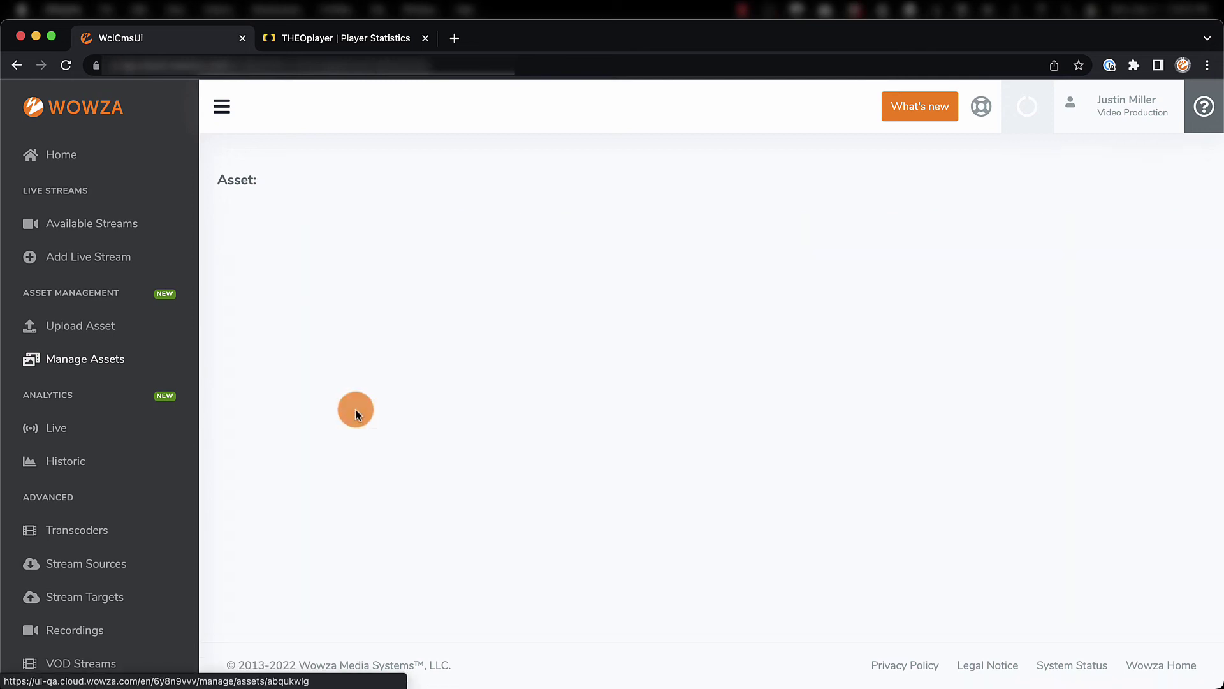
{"action": "left_click", "coordinate": [421, 404]}
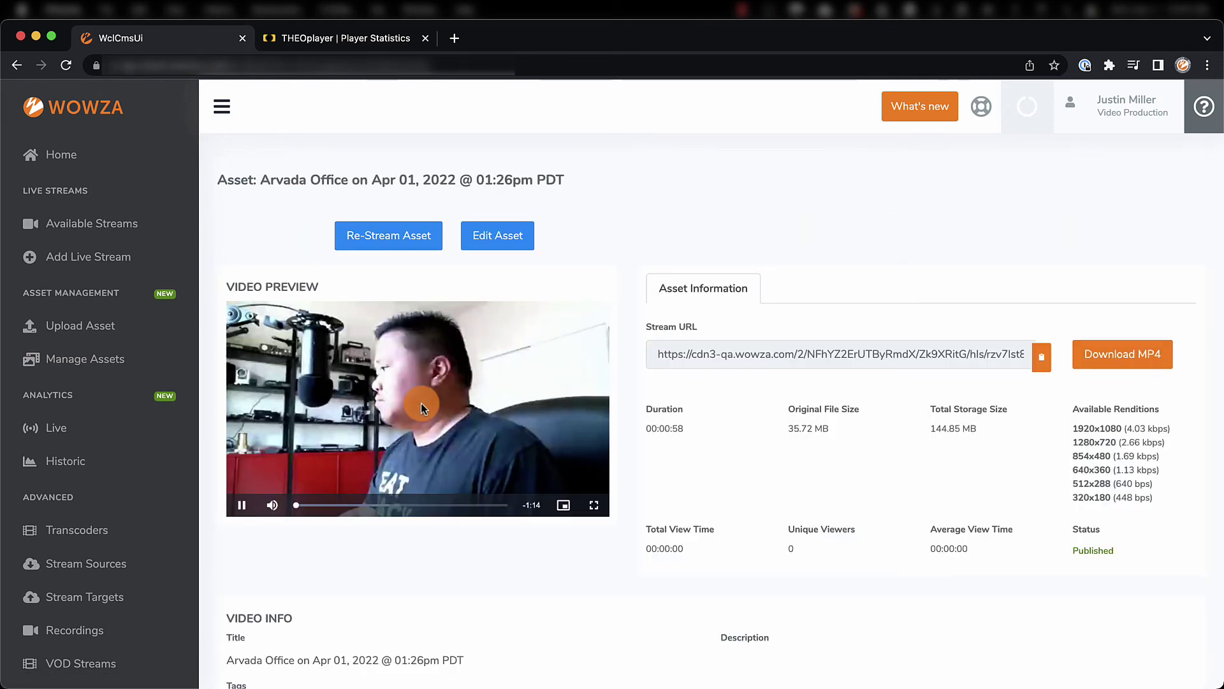
{"action": "left_click", "coordinate": [241, 505]}
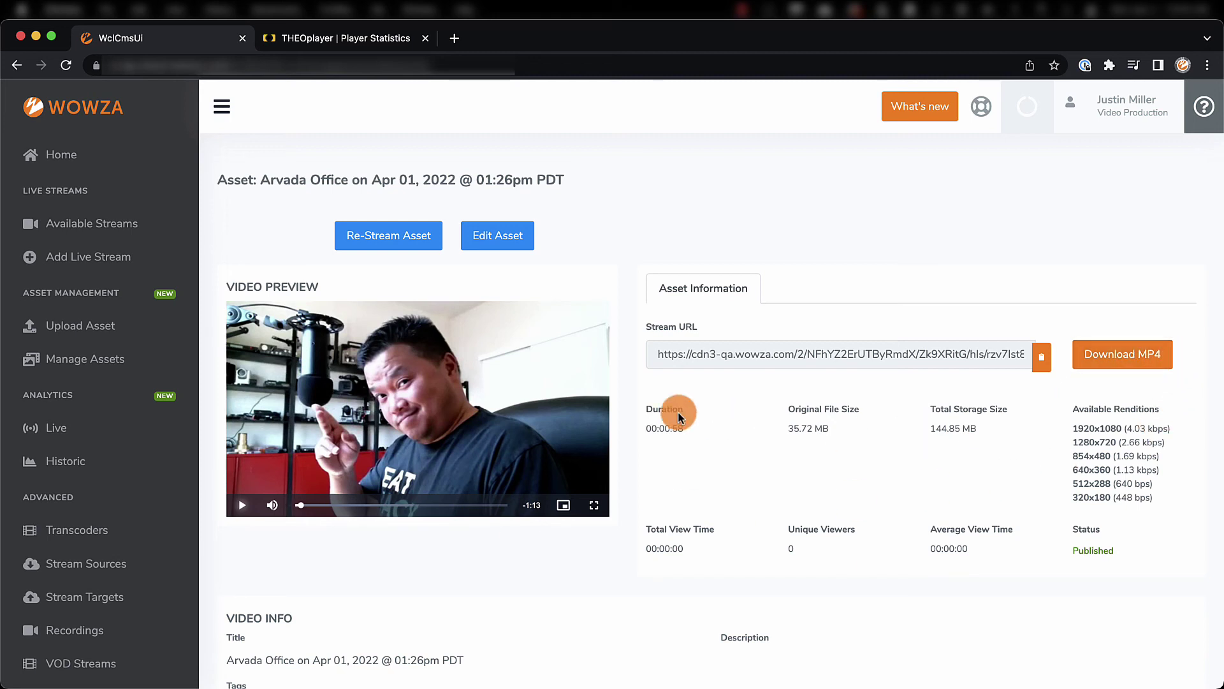
{"action": "left_click_drag", "start_coordinate": [650, 355], "coordinate": [1070, 361]}
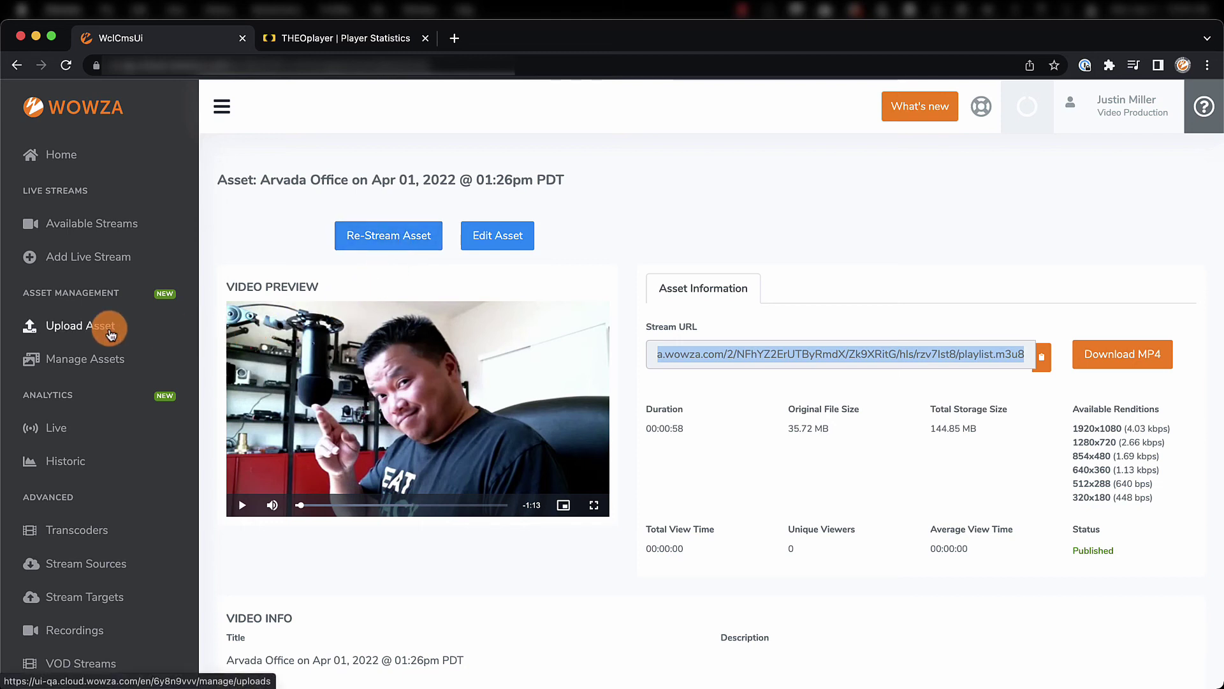
Upload NAB_Remote_Ready.mp4 from the Finder Desktop and return to the assets list.
{"action": "left_click", "coordinate": [110, 331]}
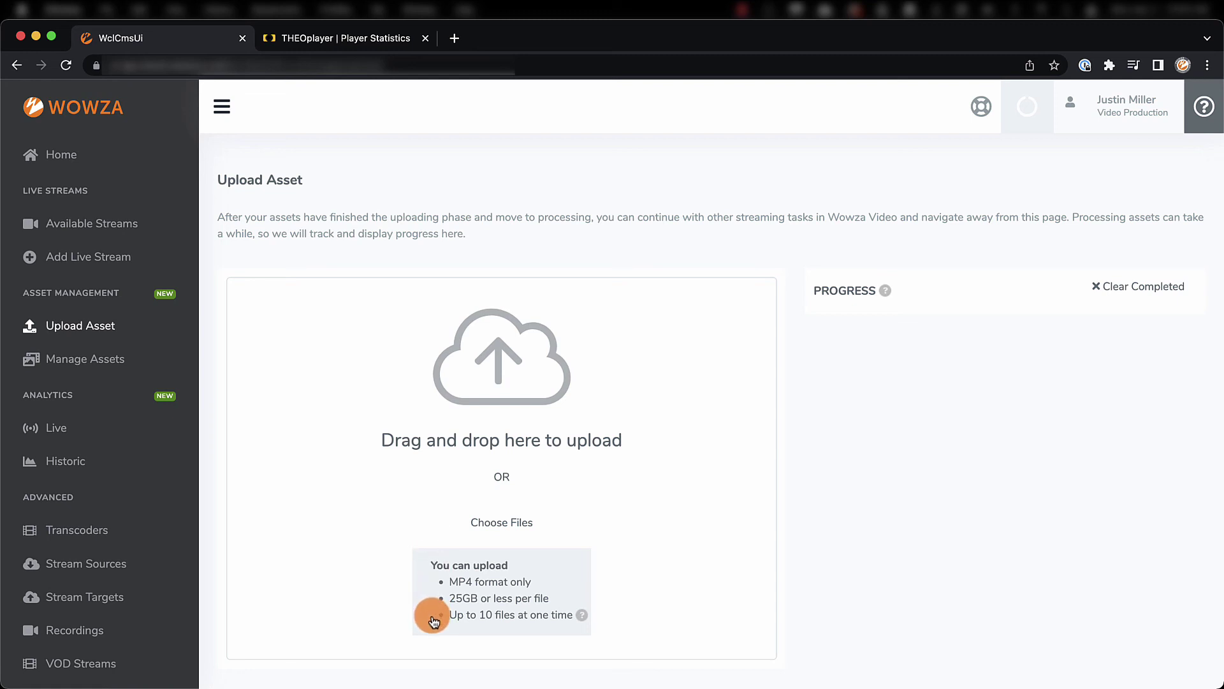
{"action": "key", "text": "super+Tab"}
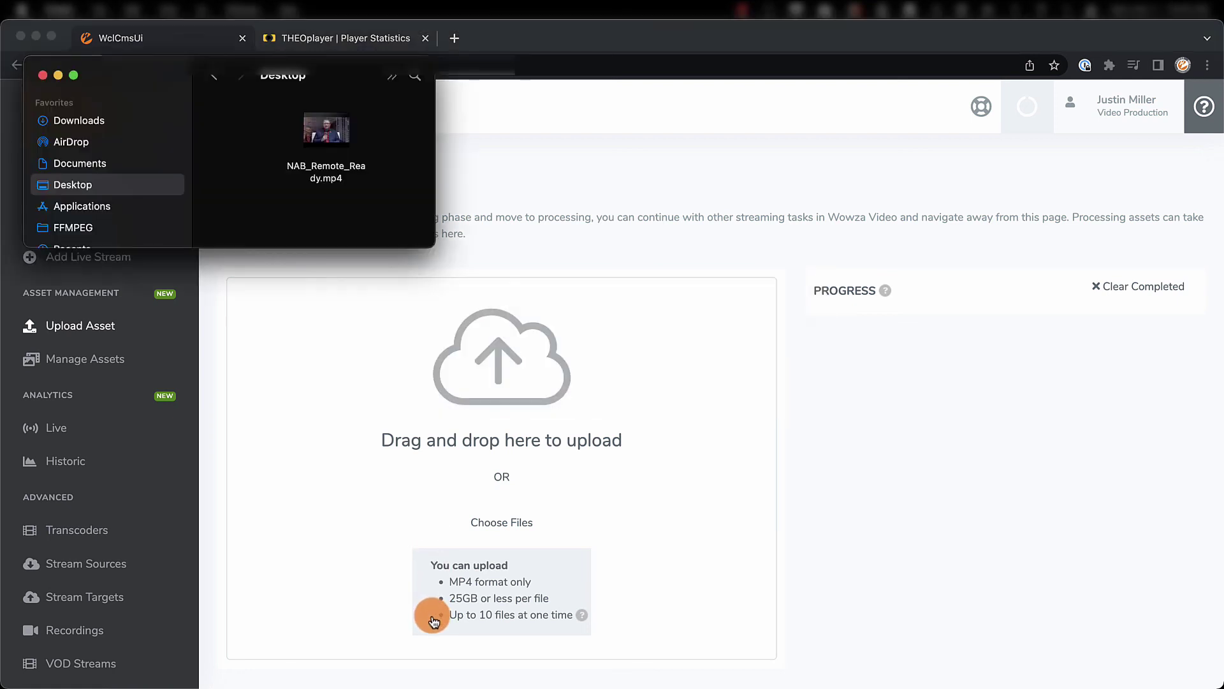
{"action": "left_click_drag", "start_coordinate": [336, 135], "coordinate": [483, 403]}
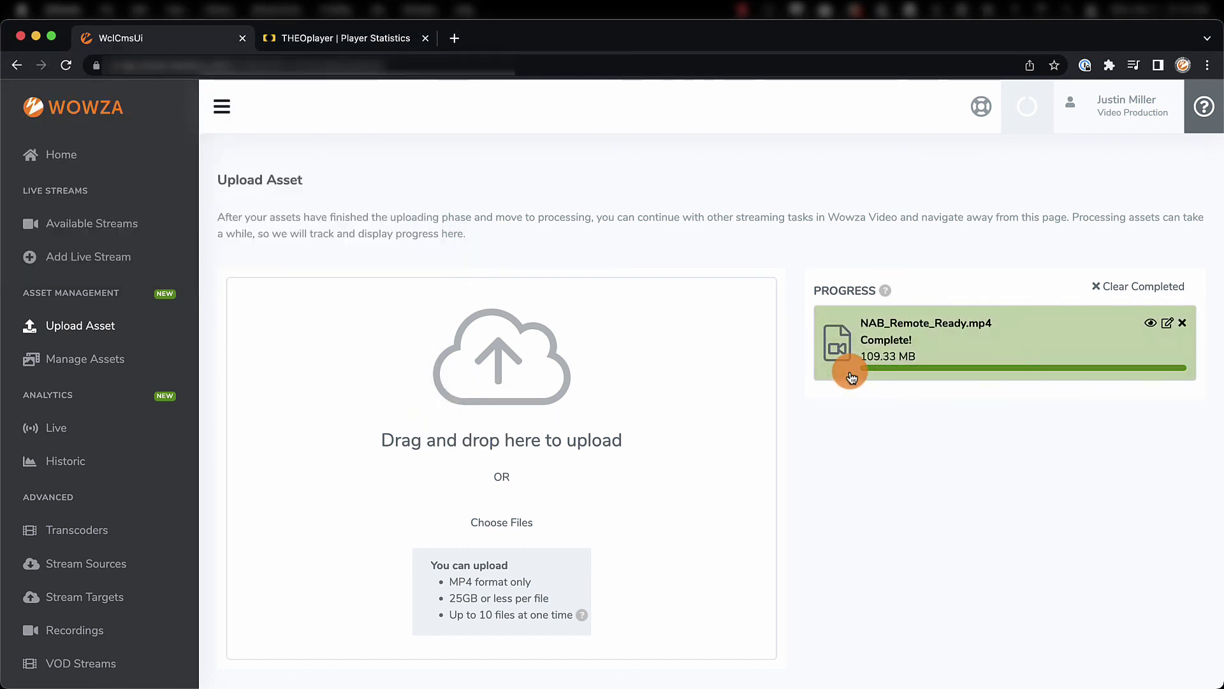
{"action": "left_click", "coordinate": [80, 367]}
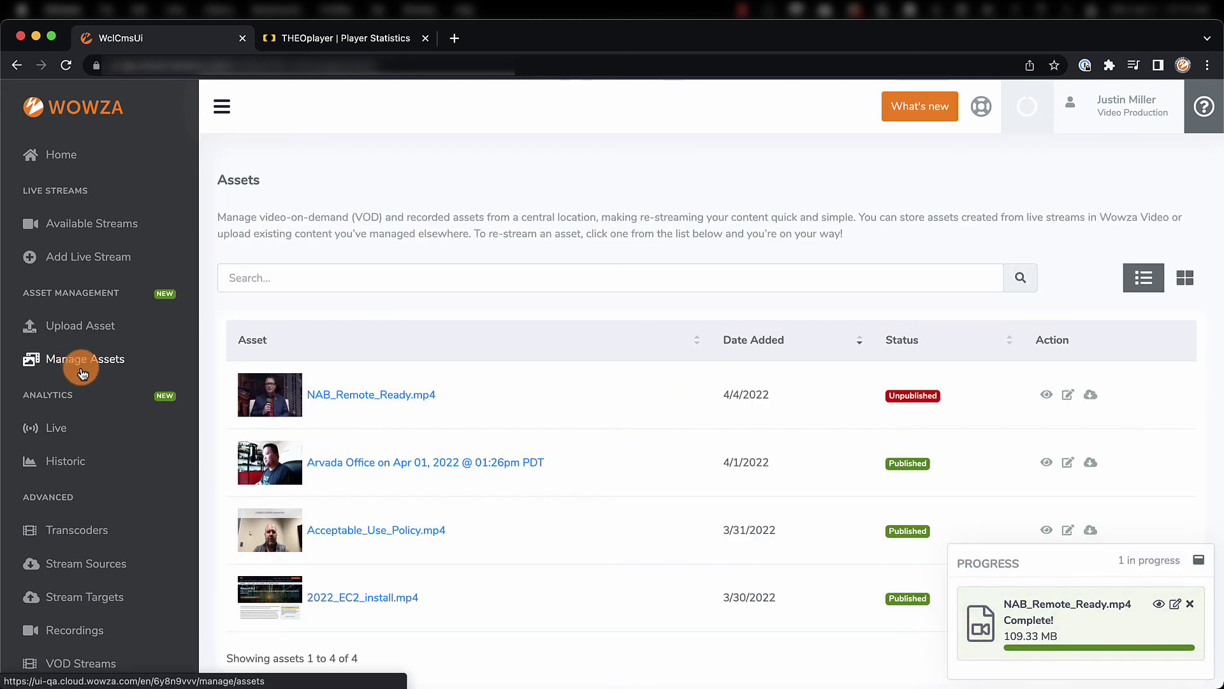
Set the NAB_Remote_Ready.mp4 asset to Published, copy its stream URL, and return to THEOplayer.
{"action": "left_click", "coordinate": [342, 397]}
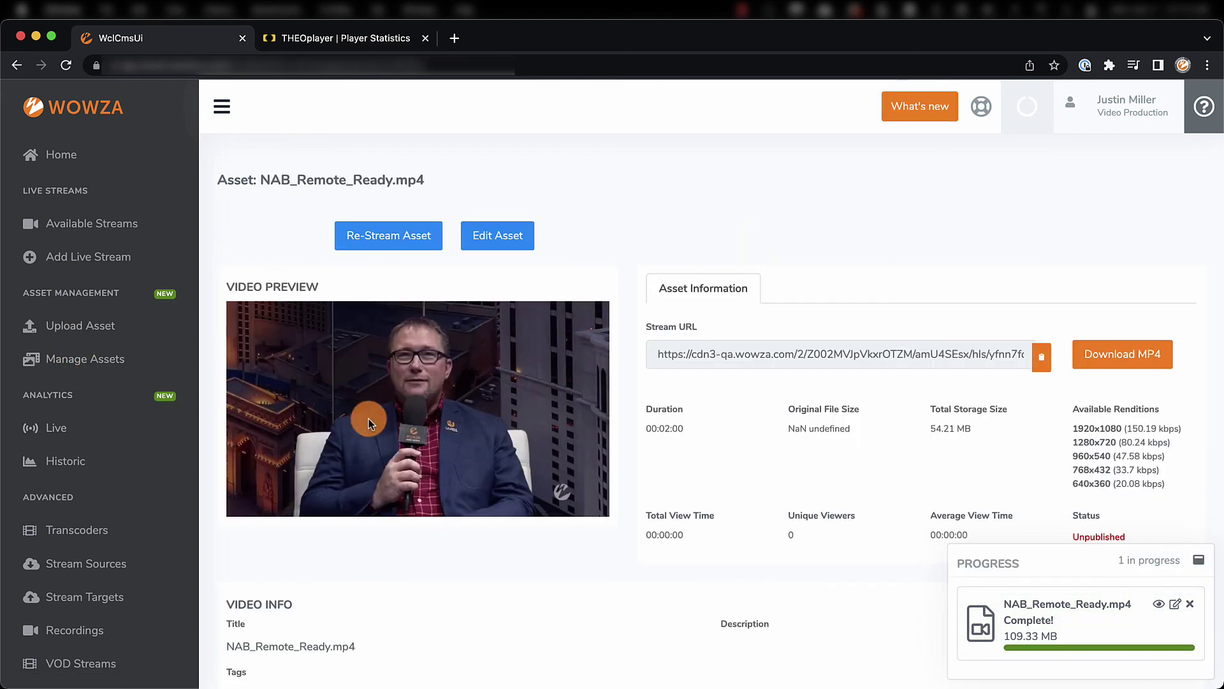
{"action": "left_click", "coordinate": [1190, 603]}
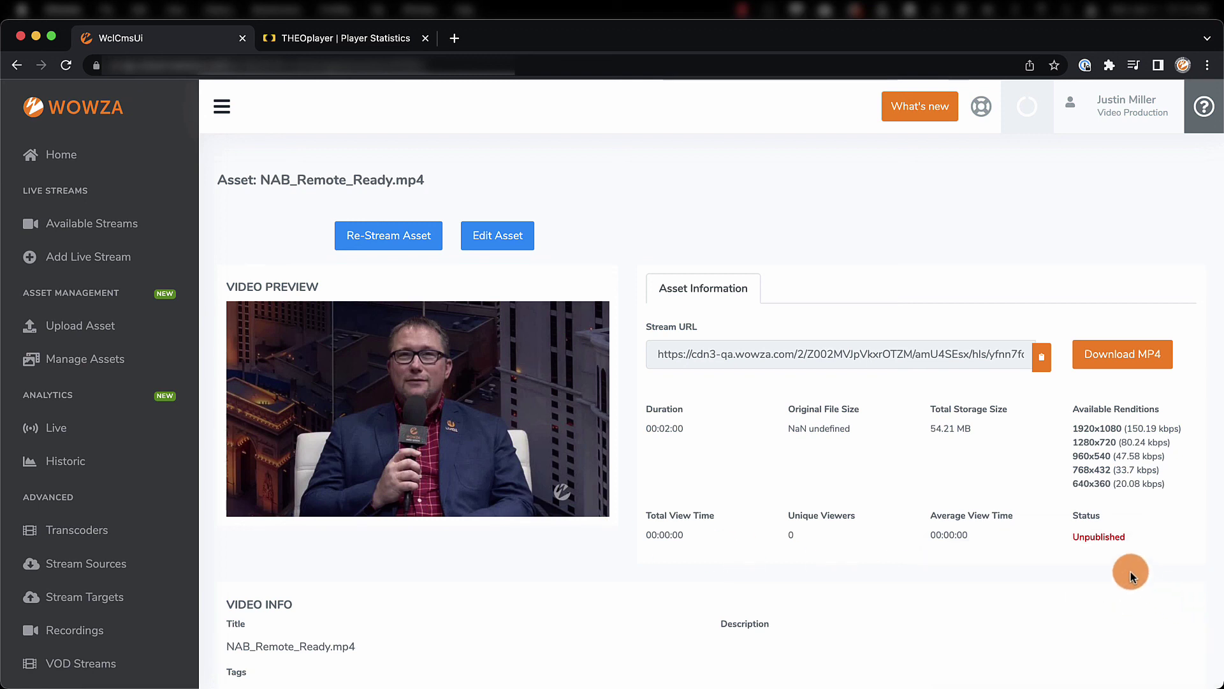
{"action": "left_click", "coordinate": [506, 234]}
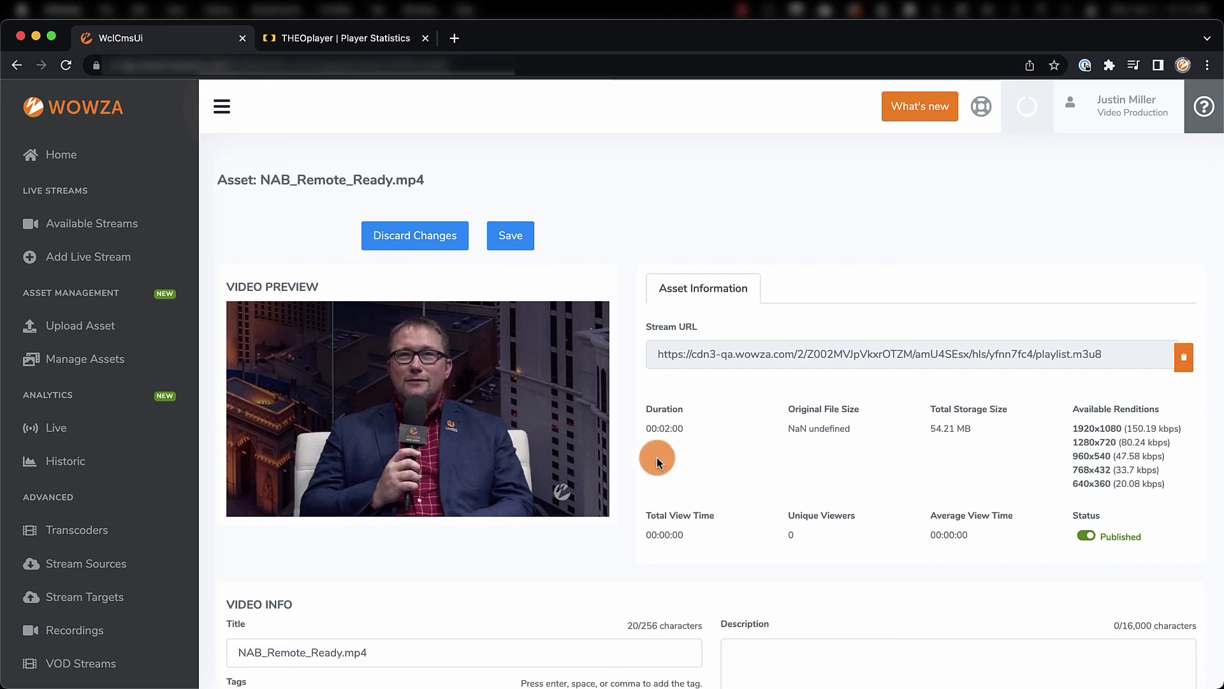
{"action": "left_click", "coordinate": [510, 236]}
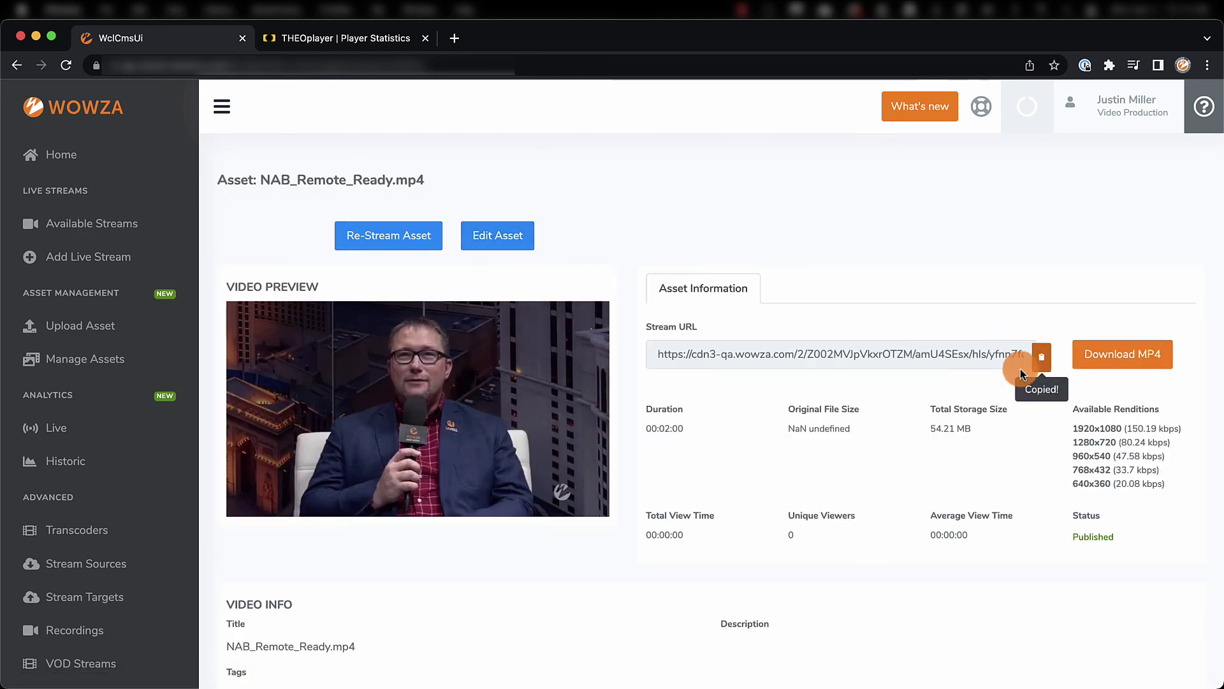
{"action": "left_click", "coordinate": [293, 38]}
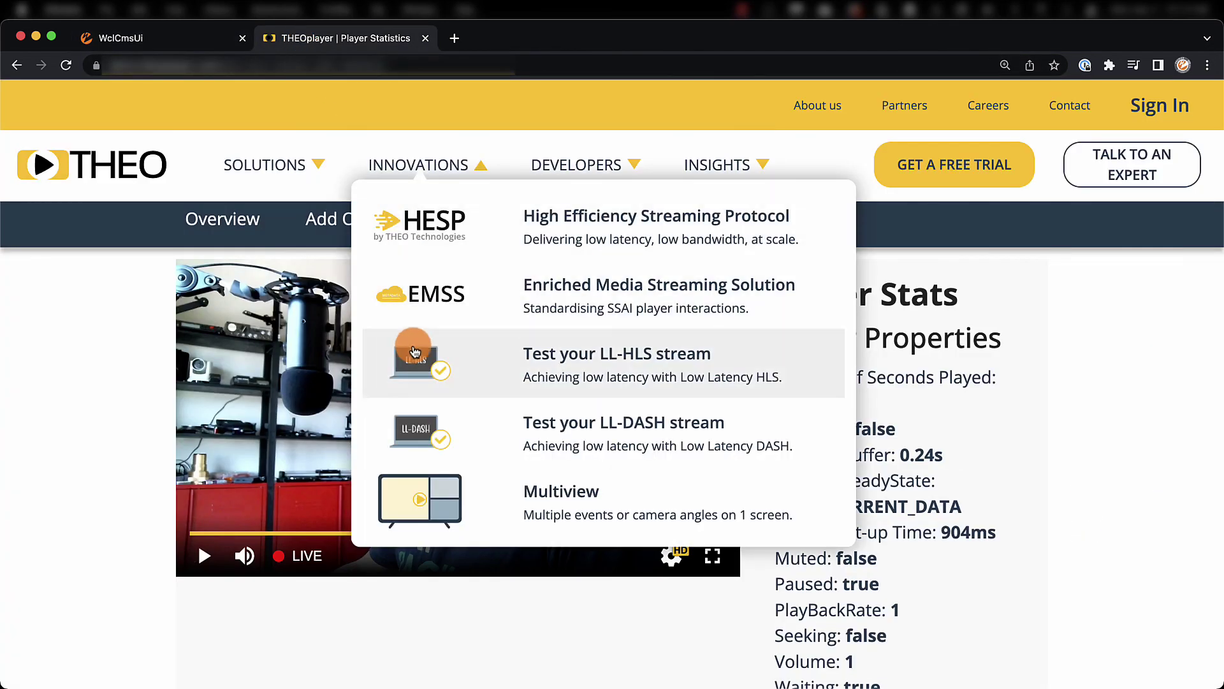
Replace THEOplayer's stream URL with the NAB_Remote_Ready.mp4 playlist URL, then load and play it.
{"action": "scroll", "coordinate": [307, 440], "scroll_direction": "up", "scroll_amount": 5}
{"action": "left_click", "coordinate": [323, 402]}
{"action": "key", "text": "super+a"}
{"action": "type", "text": "https://cdn3-qa.wowza.com/2/Z002MVJpVkxrOTZM/amU4SEsx/hls/yfnn7fc4/playlist.m3u8"}
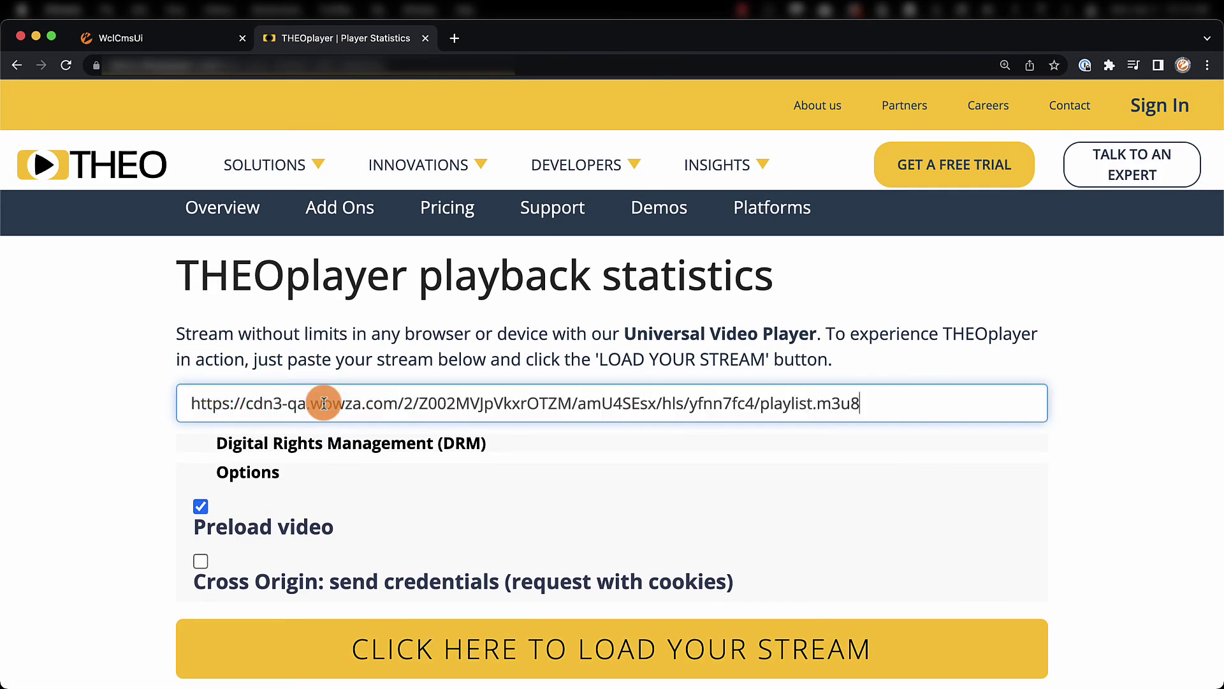
{"action": "left_click", "coordinate": [345, 653]}
{"action": "scroll", "coordinate": [347, 640], "scroll_direction": "down", "scroll_amount": 6}
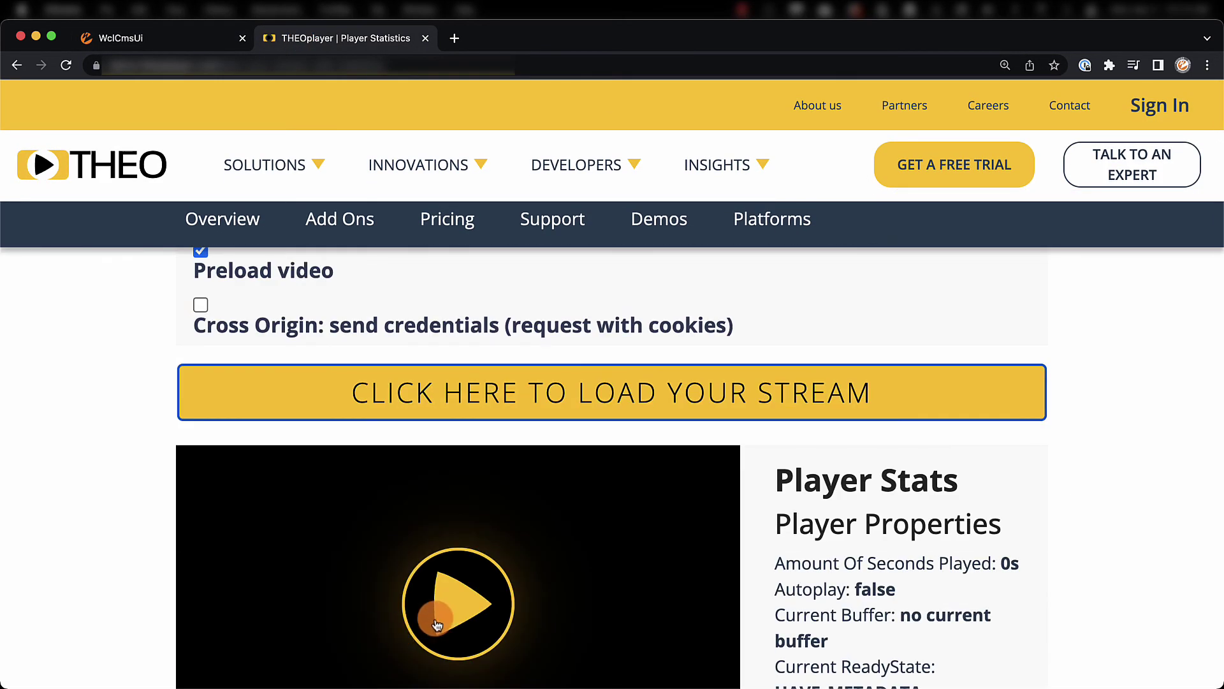
{"action": "left_click", "coordinate": [459, 595]}
{"action": "scroll", "coordinate": [434, 617], "scroll_direction": "down", "scroll_amount": 1}
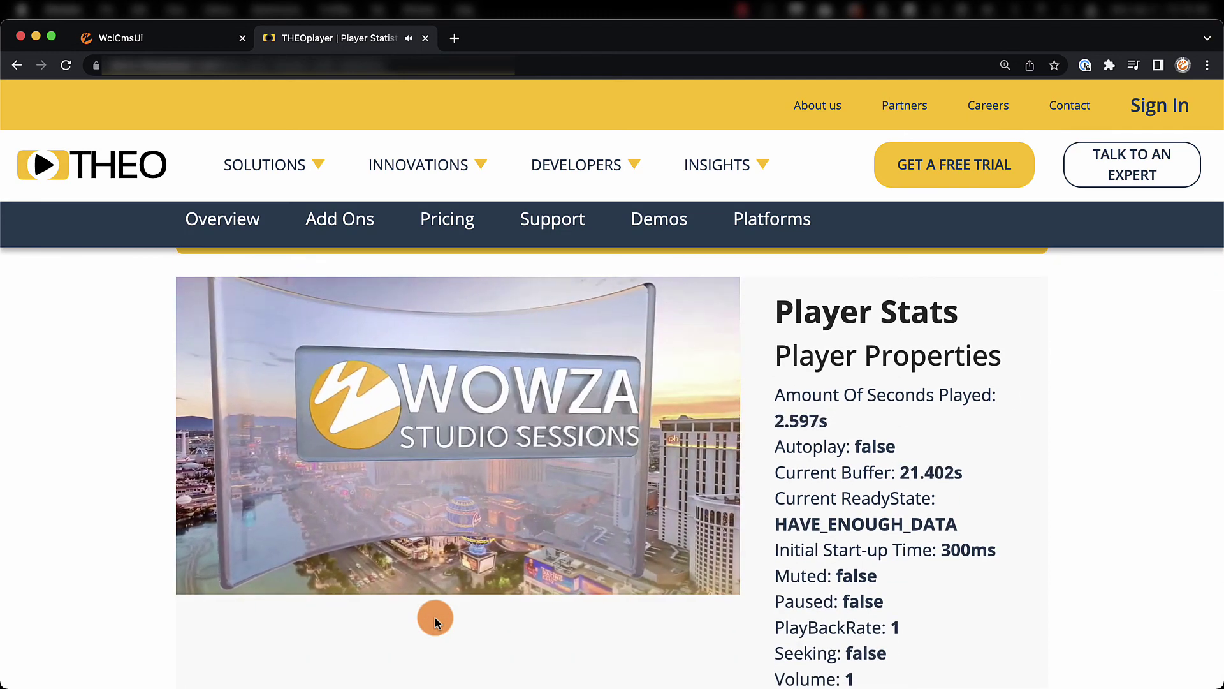